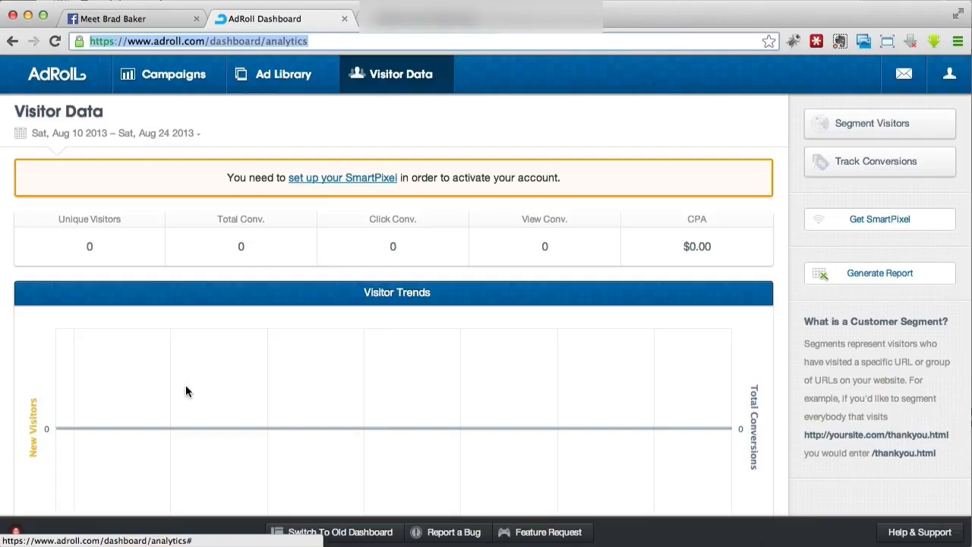
# - View the SmartPixel placement instructions and code, and close them
pyautogui.click(15, 535)
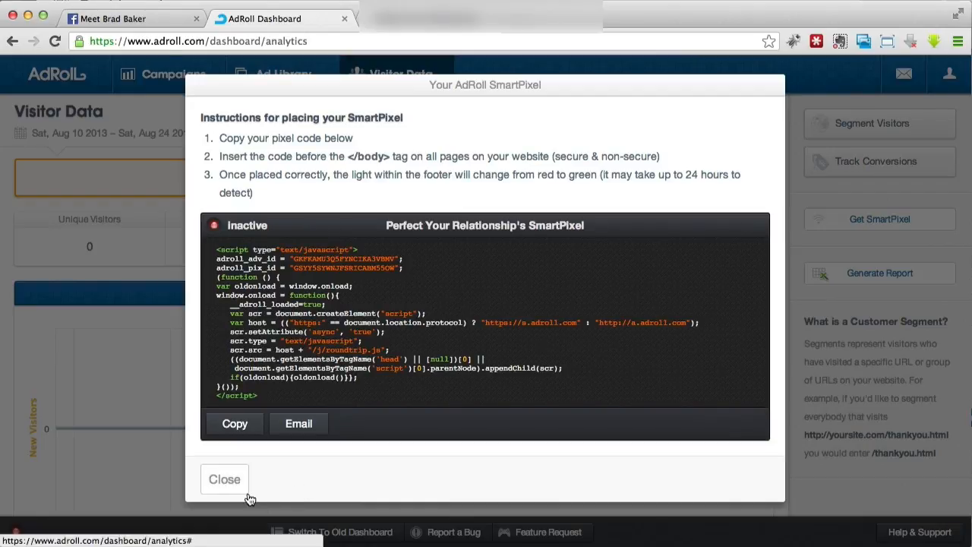
pyautogui.click(228, 480)
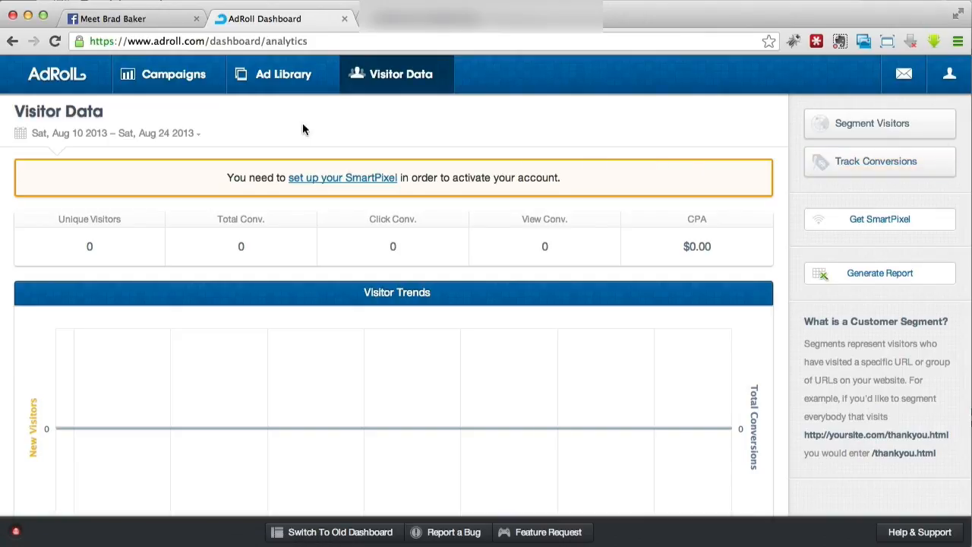
# - Start a new campaign of the Retargeting on Facebook type
pyautogui.click(180, 82)
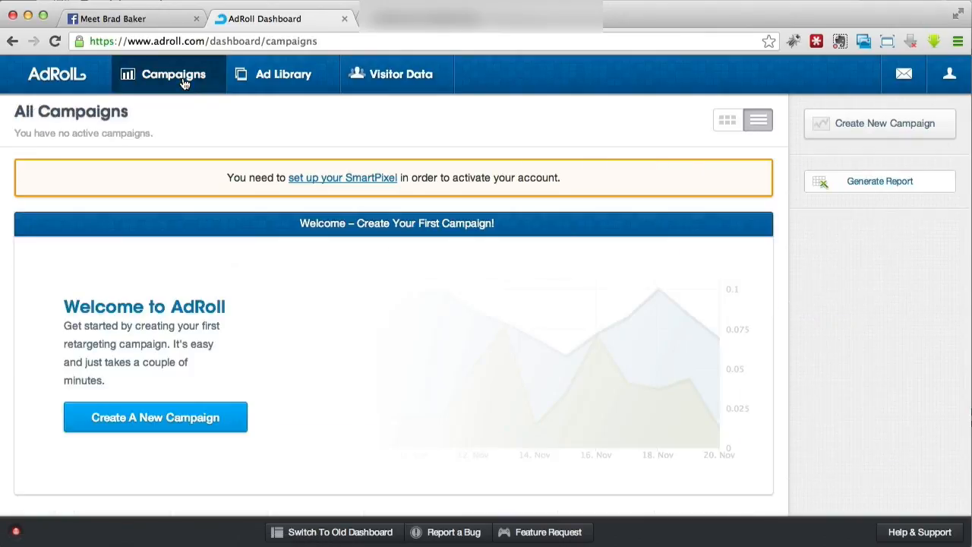
pyautogui.click(233, 419)
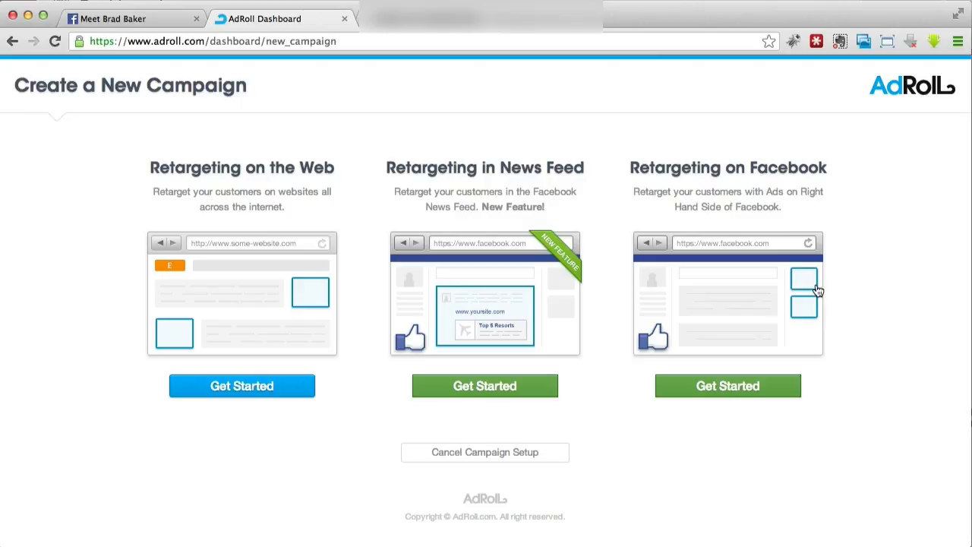
pyautogui.click(774, 387)
# - Name the campaign "Long Lasting Relationship" and set its weekly budget to $30, consulting the budget recommendations
pyautogui.click(202, 239)
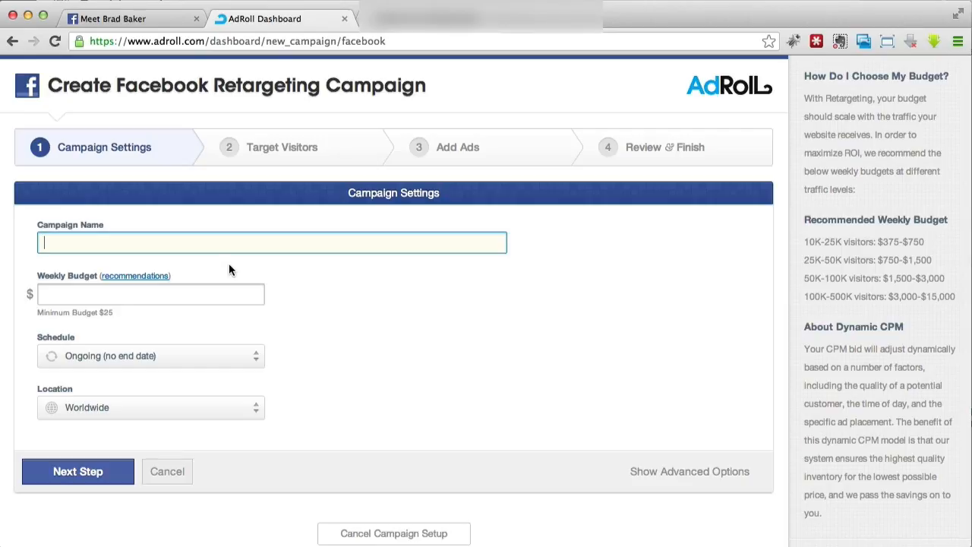
pyautogui.write('Long Lasting Relationship')
pyautogui.click(174, 299)
pyautogui.moveTo(148, 278)
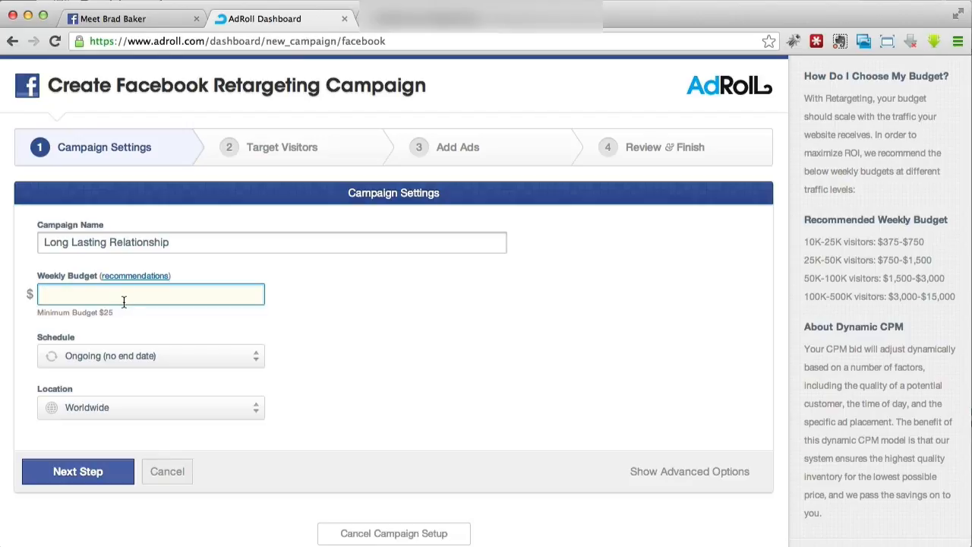
pyautogui.write('30')
pyautogui.click(339, 317)
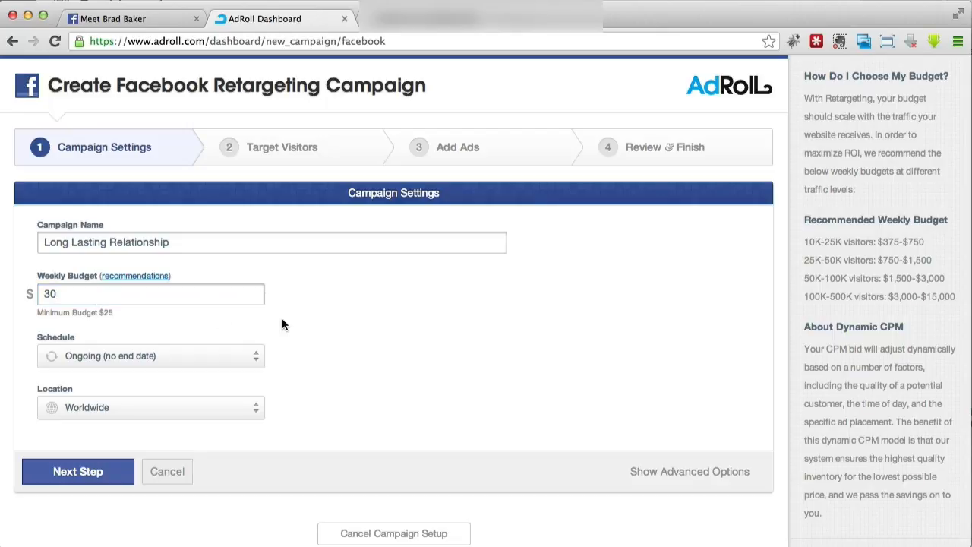
pyautogui.moveTo(118, 278)
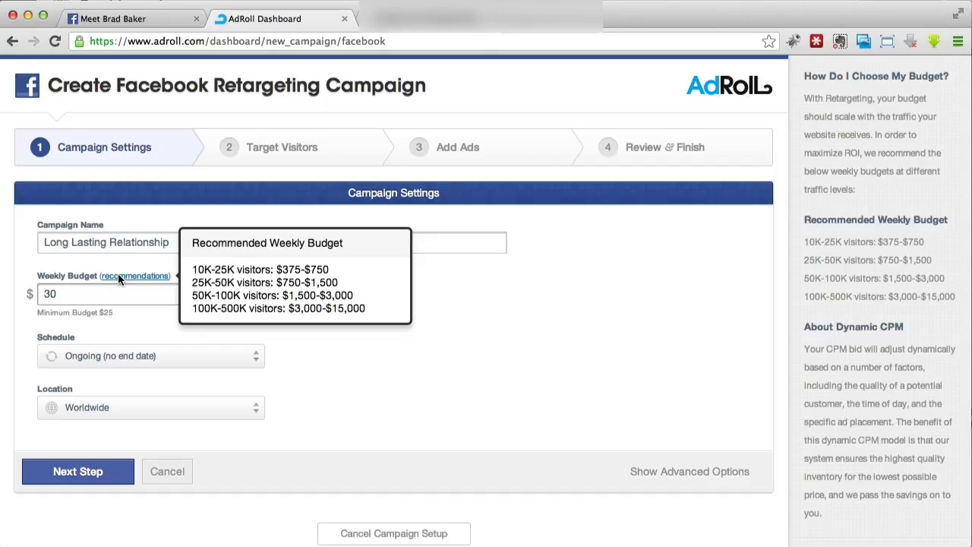
pyautogui.click(95, 292)
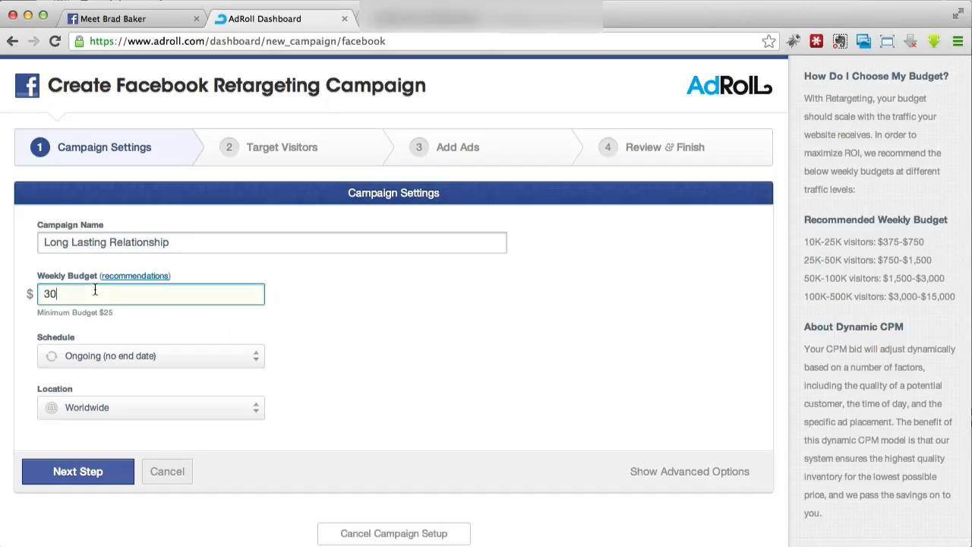
# - Switch the campaign schedule to Specific Start/End Date
pyautogui.rightClick(186, 362)
pyautogui.click(190, 341)
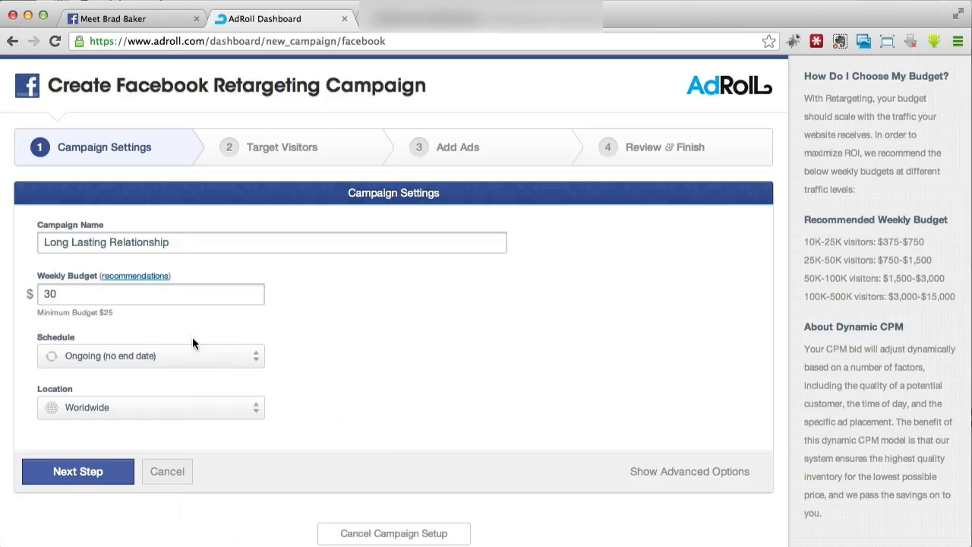
pyautogui.click(230, 356)
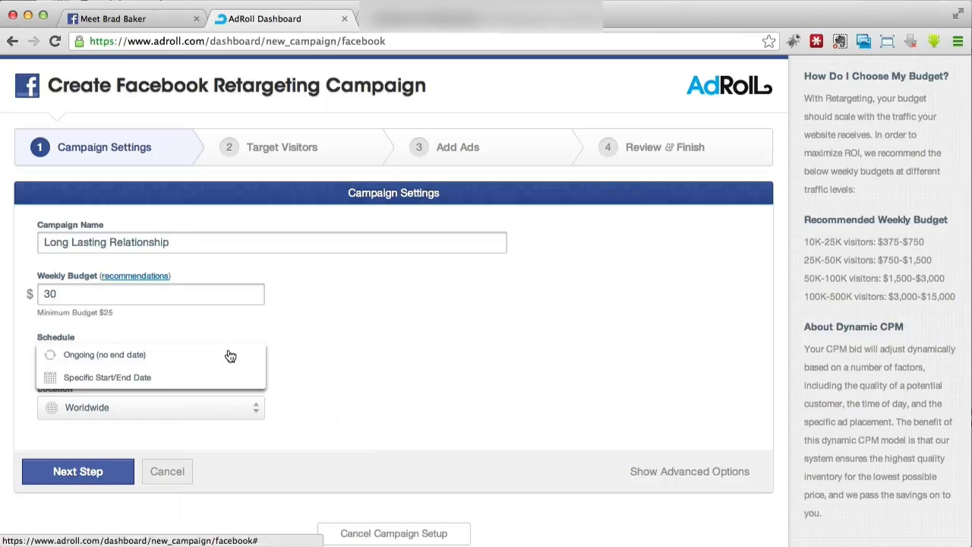
pyautogui.click(125, 377)
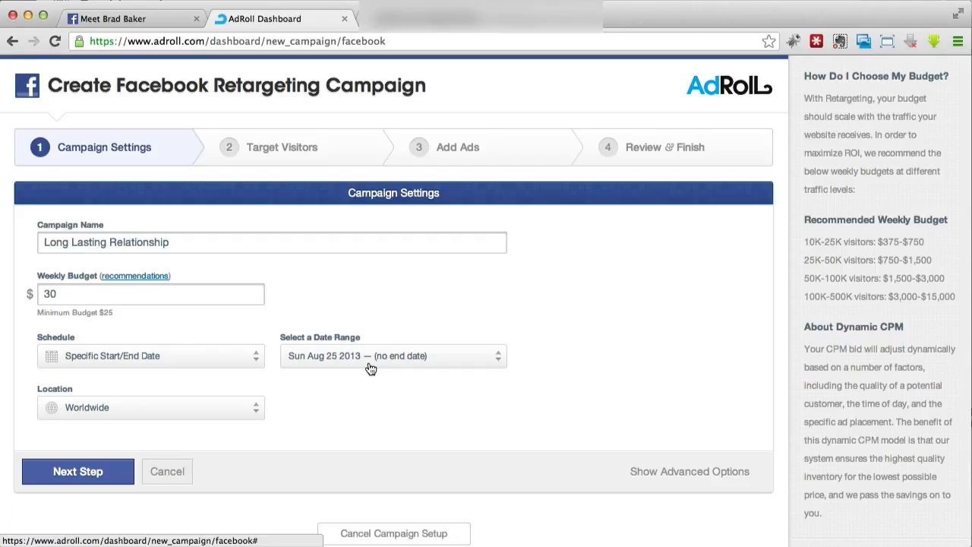
pyautogui.click(181, 363)
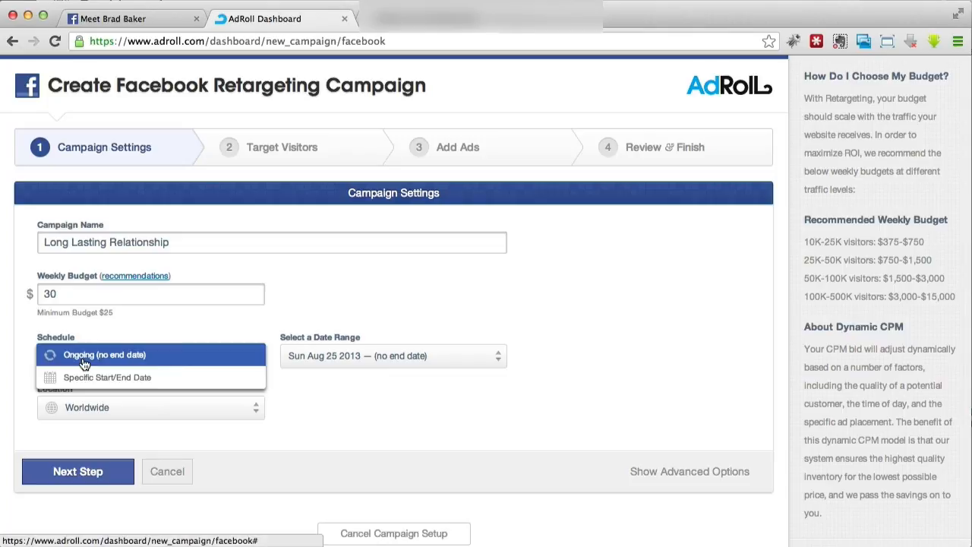
pyautogui.click(174, 382)
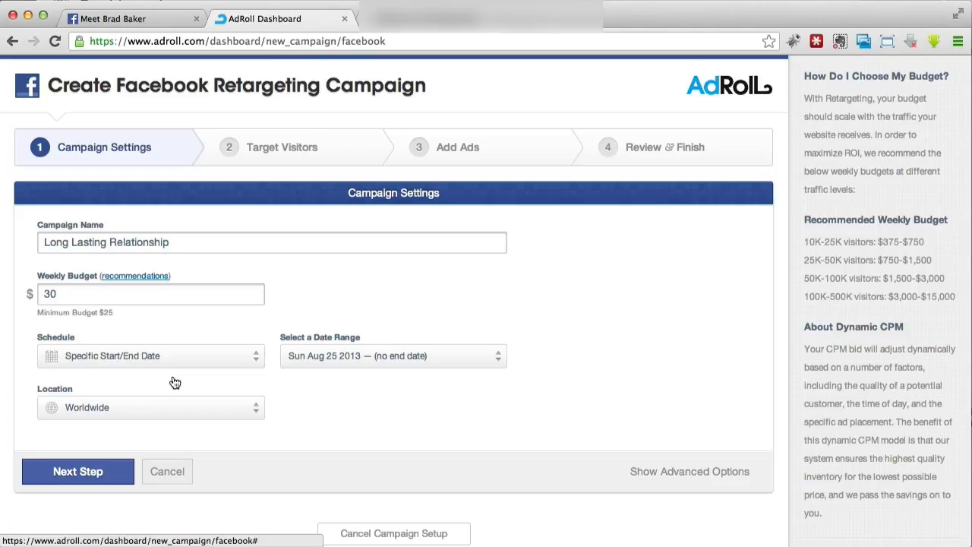
# - Look at the date range calendar without picking dates and return the schedule to Ongoing (no end date)
pyautogui.click(330, 357)
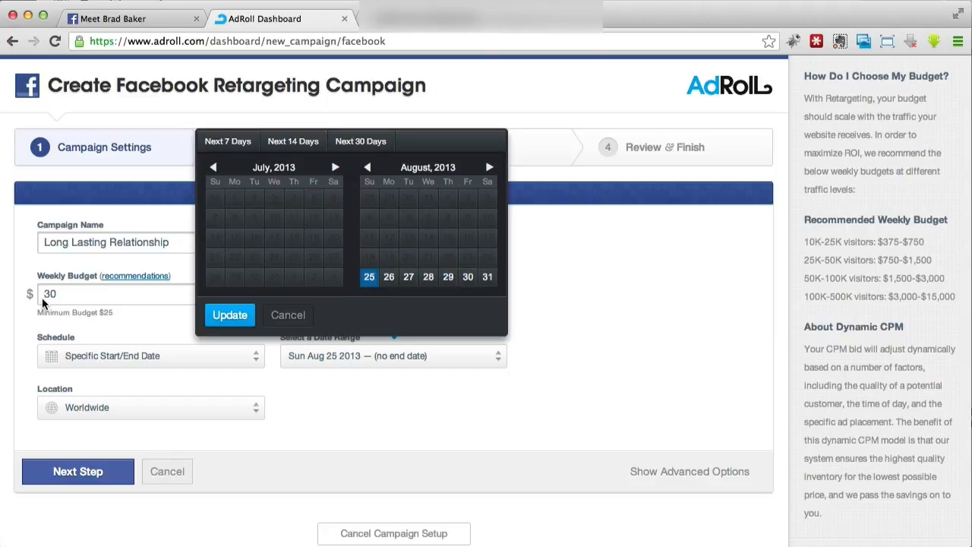
pyautogui.click(295, 318)
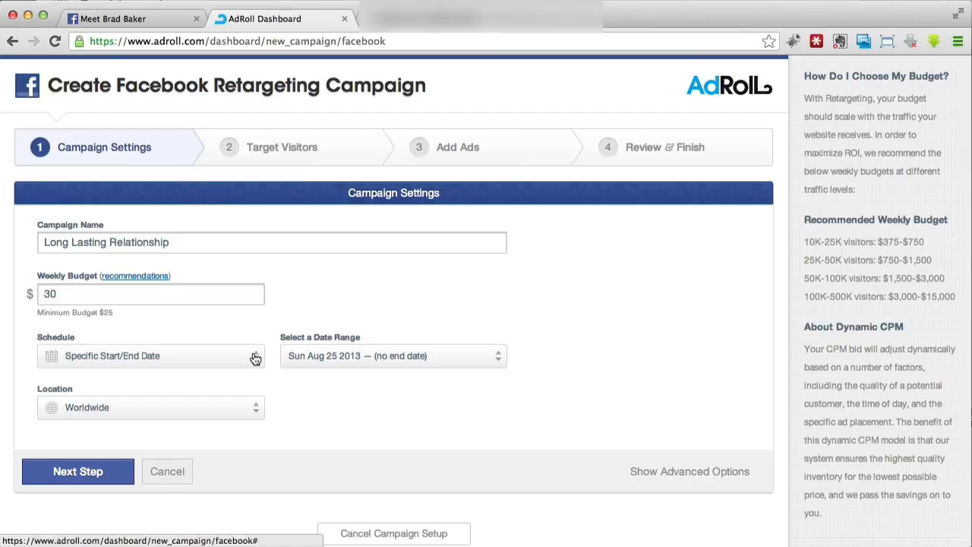
pyautogui.click(332, 358)
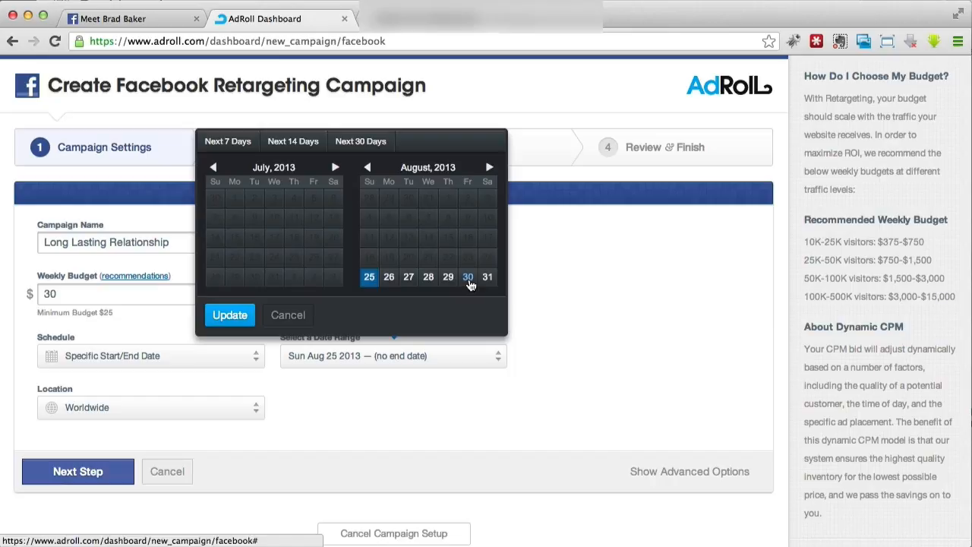
pyautogui.click(400, 393)
pyautogui.click(97, 358)
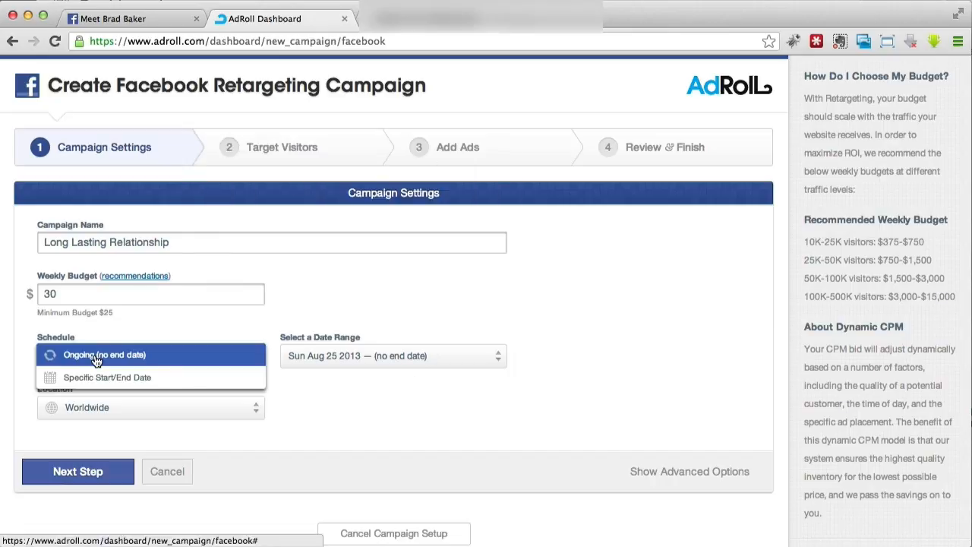
pyautogui.click(97, 358)
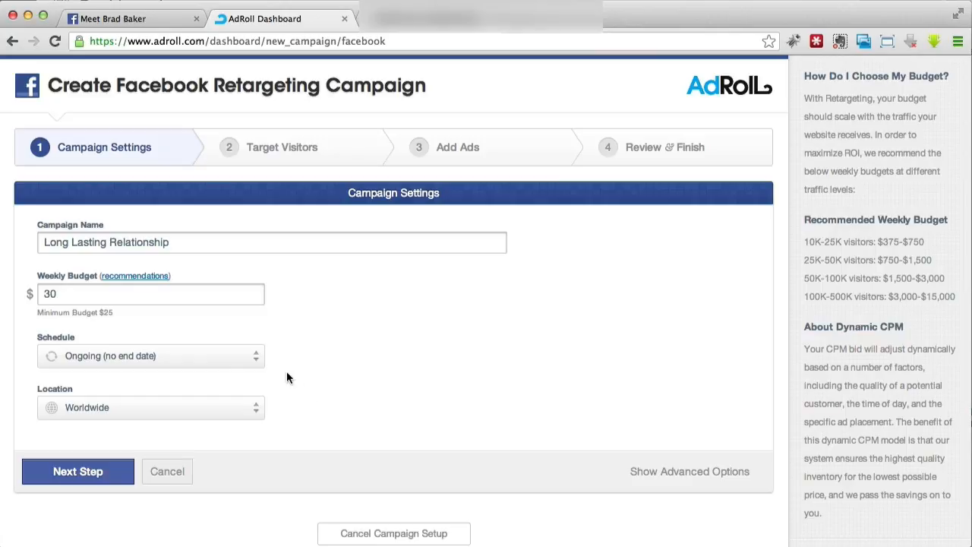
# - Set the campaign location to Custom Locations and add Canada as a country
pyautogui.click(217, 408)
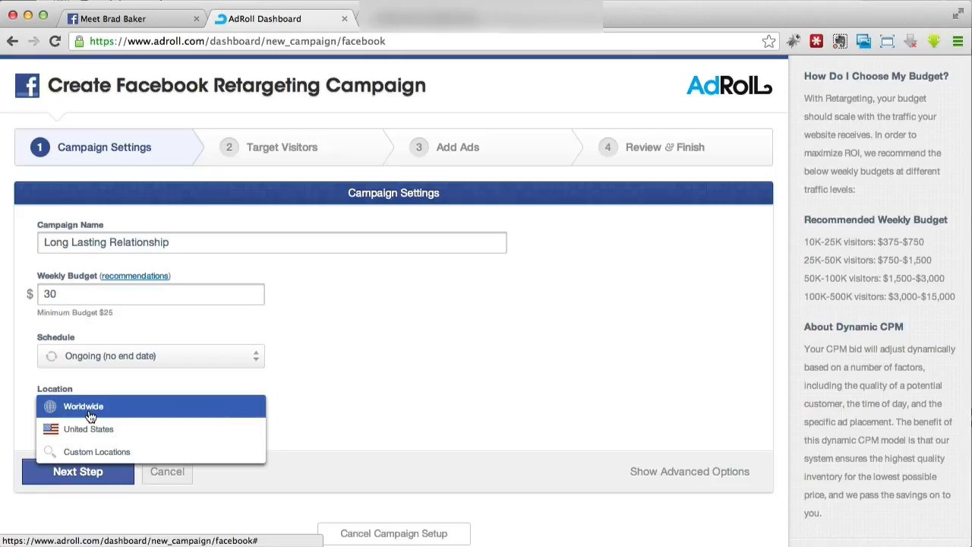
pyautogui.click(84, 451)
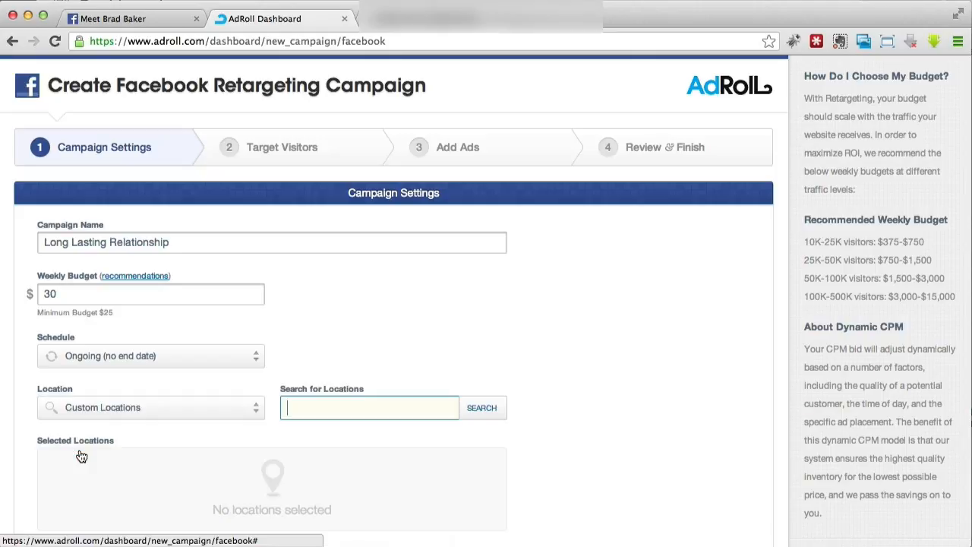
pyautogui.scroll(-3, 407, 235)
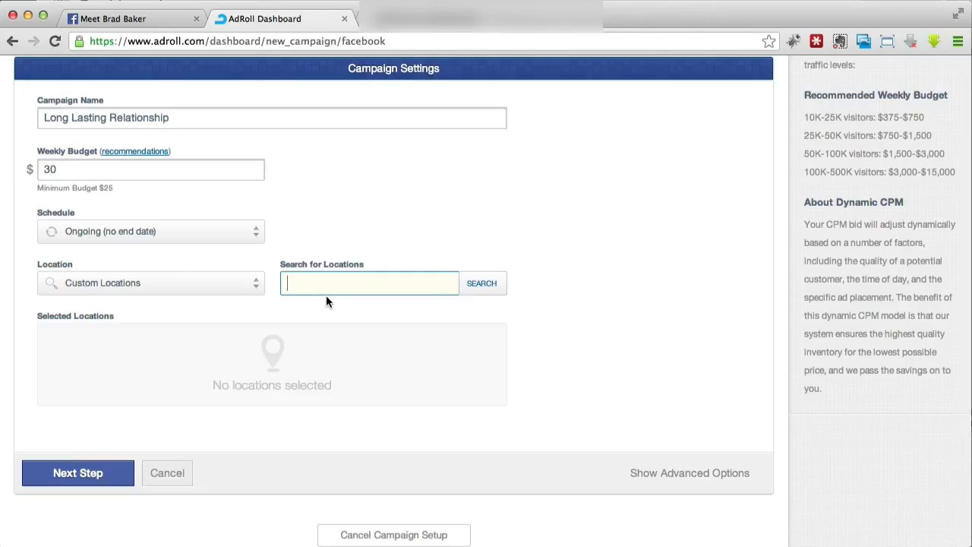
pyautogui.write('canada')
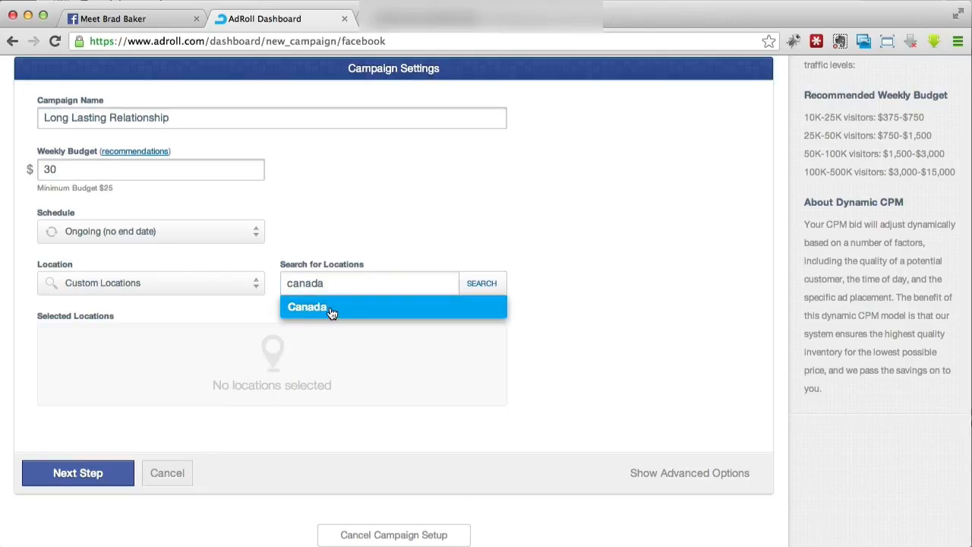
pyautogui.click(330, 308)
pyautogui.click(272, 130)
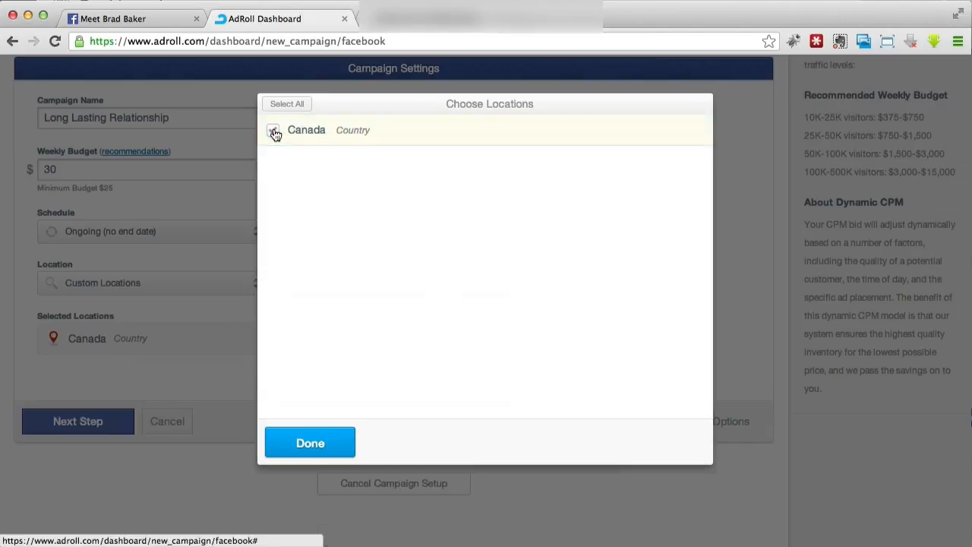
pyautogui.click(307, 442)
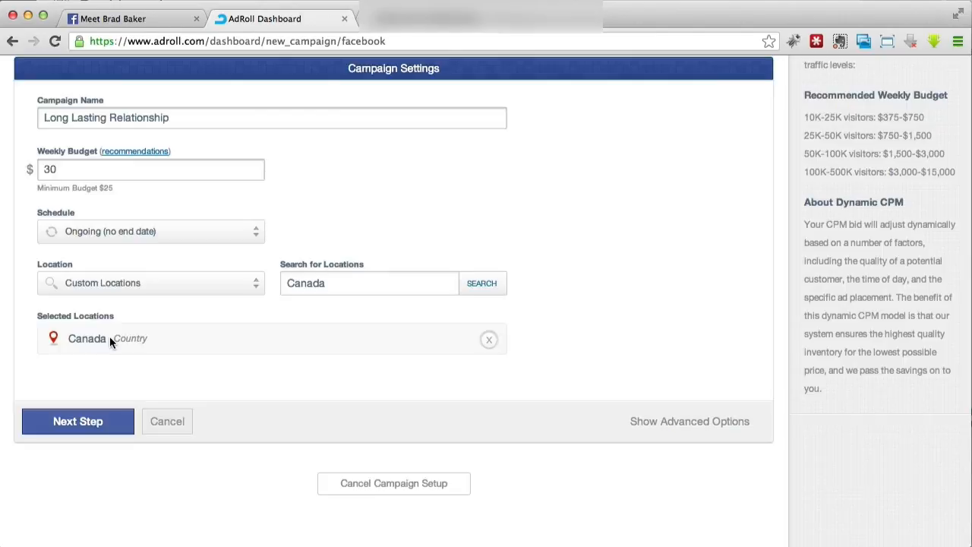
# - Add the United States and United Kingdom to the selected locations, and remove the United Kingdom again
pyautogui.doubleClick(334, 288)
pyautogui.write('united')
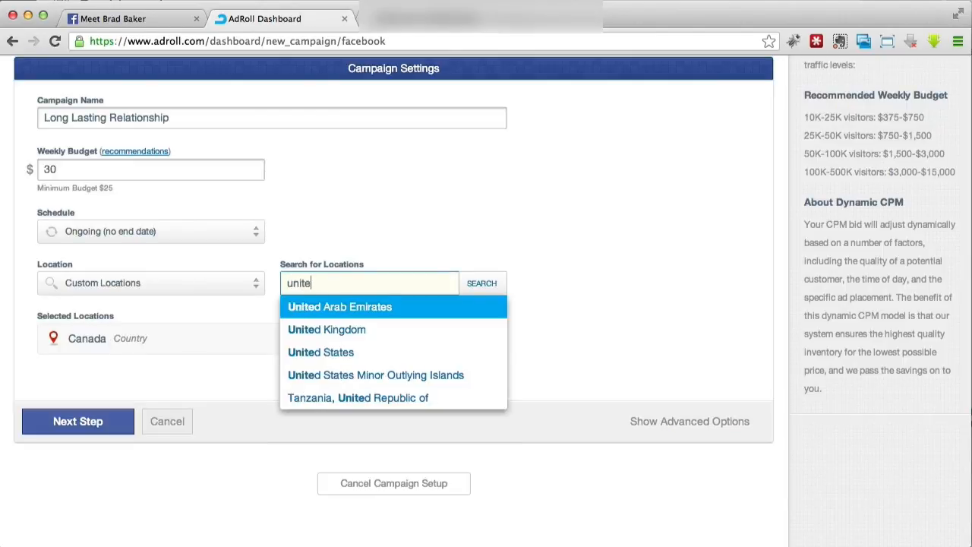
pyautogui.click(338, 352)
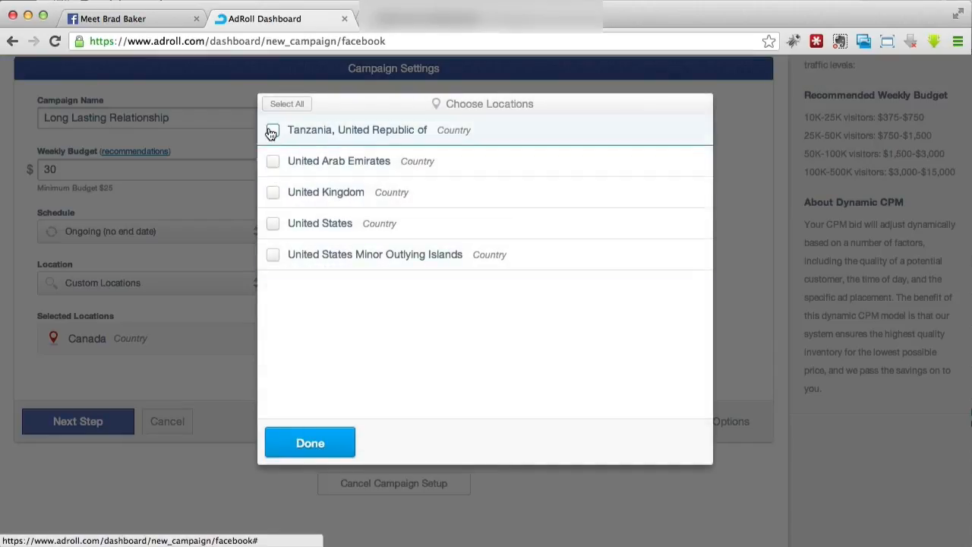
pyautogui.click(272, 223)
pyautogui.click(271, 193)
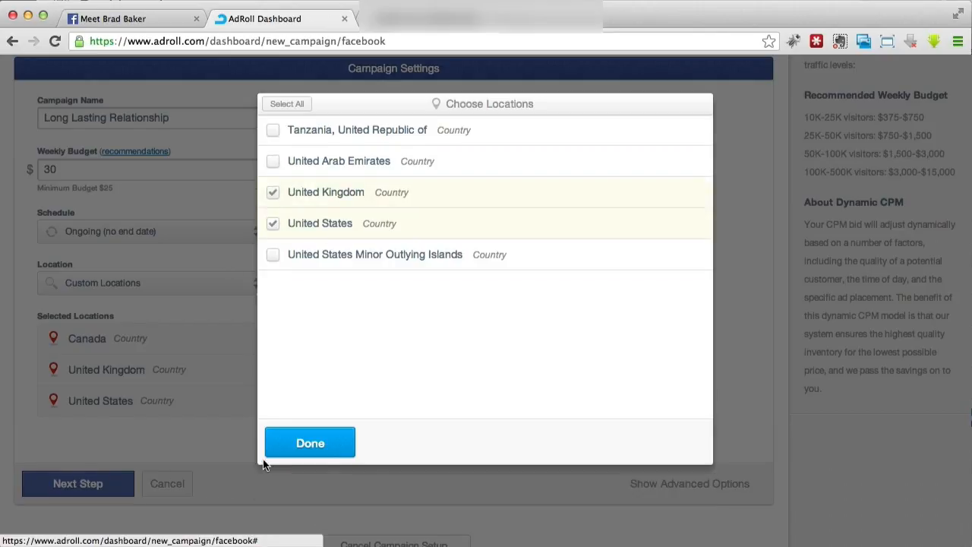
pyautogui.click(282, 443)
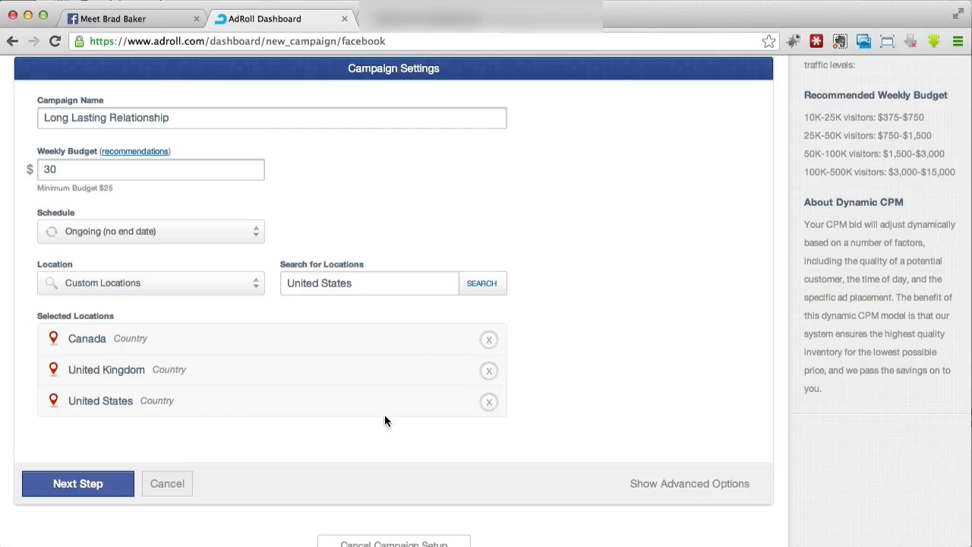
pyautogui.click(489, 371)
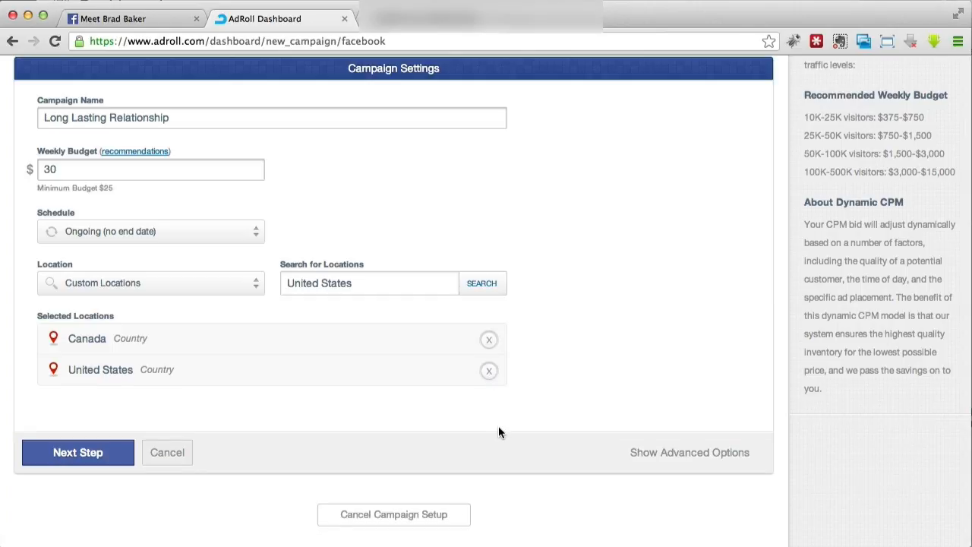
# - Show the advanced campaign options and read the note about the Maximum CPM Bid, leaving the bid empty
pyautogui.click(654, 453)
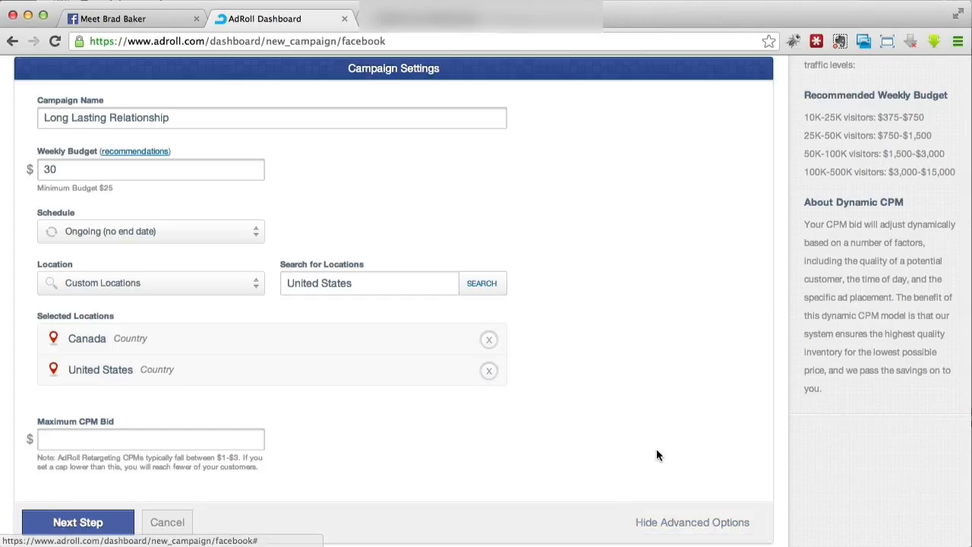
pyautogui.scroll(-1, 654, 447)
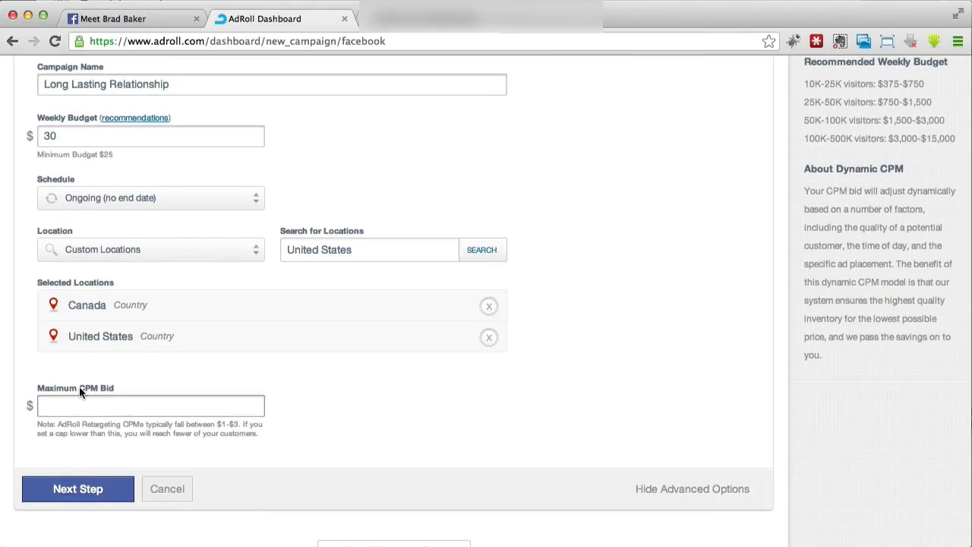
pyautogui.moveTo(57, 423); pyautogui.dragTo(261, 436)
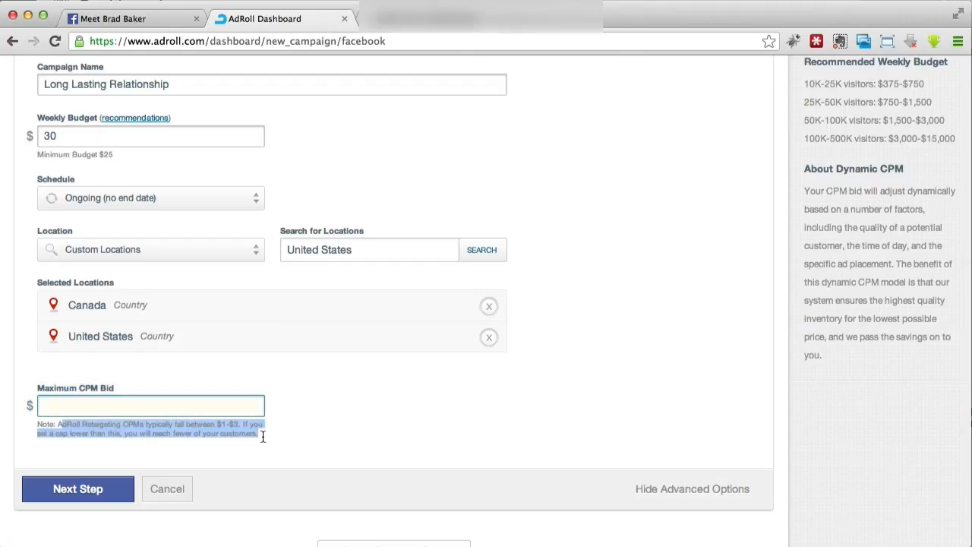
pyautogui.click(262, 437)
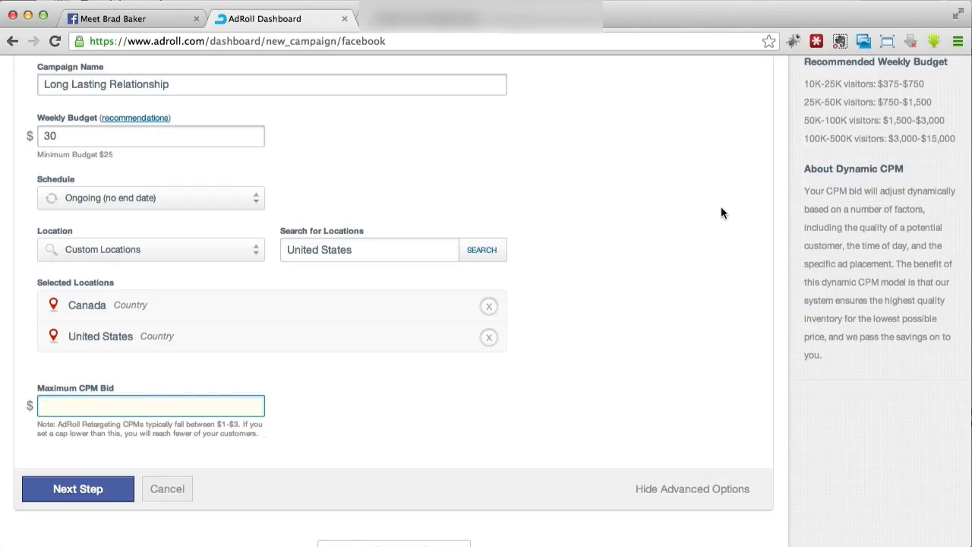
pyautogui.click(95, 379)
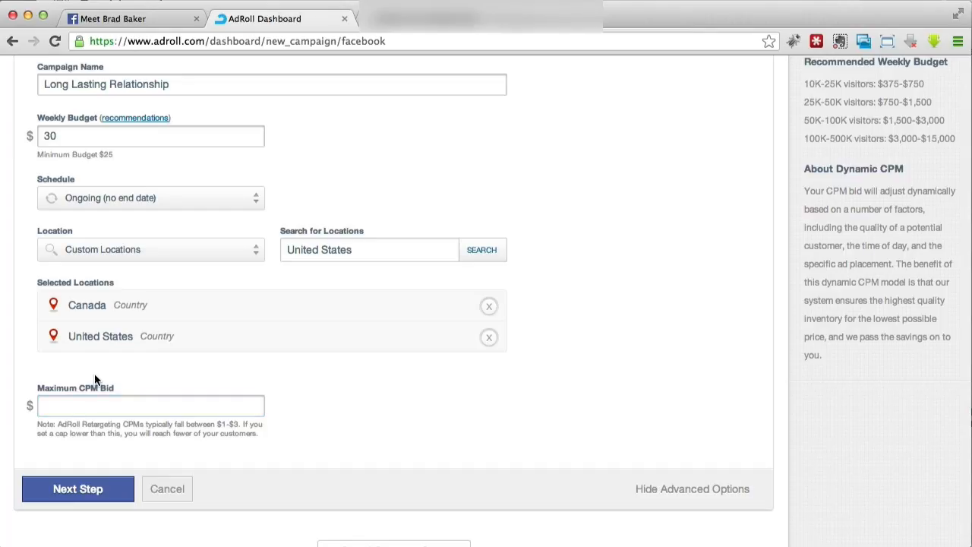
# - Try a Maximum CPM Bid of $3 in the advanced campaign options and clear the bid again
pyautogui.click(89, 401)
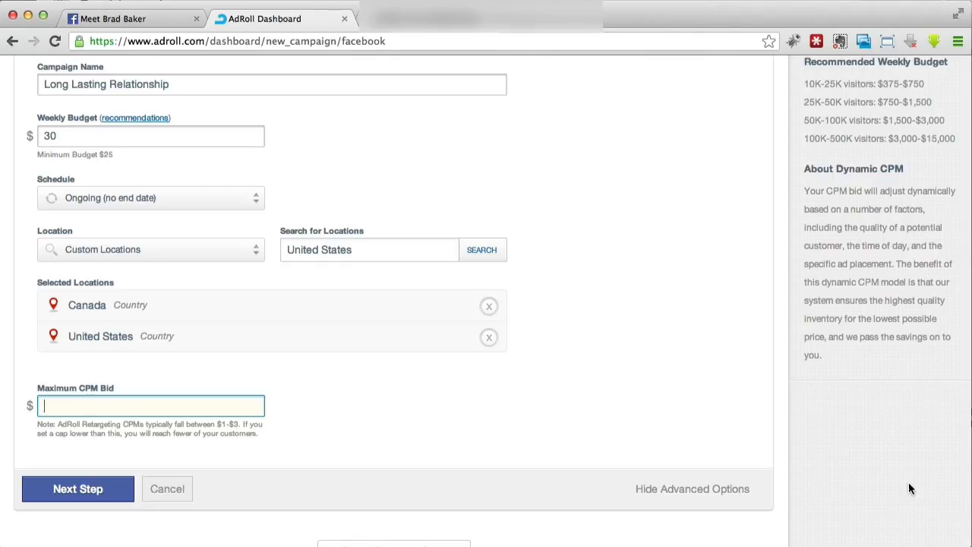
pyautogui.click(699, 490)
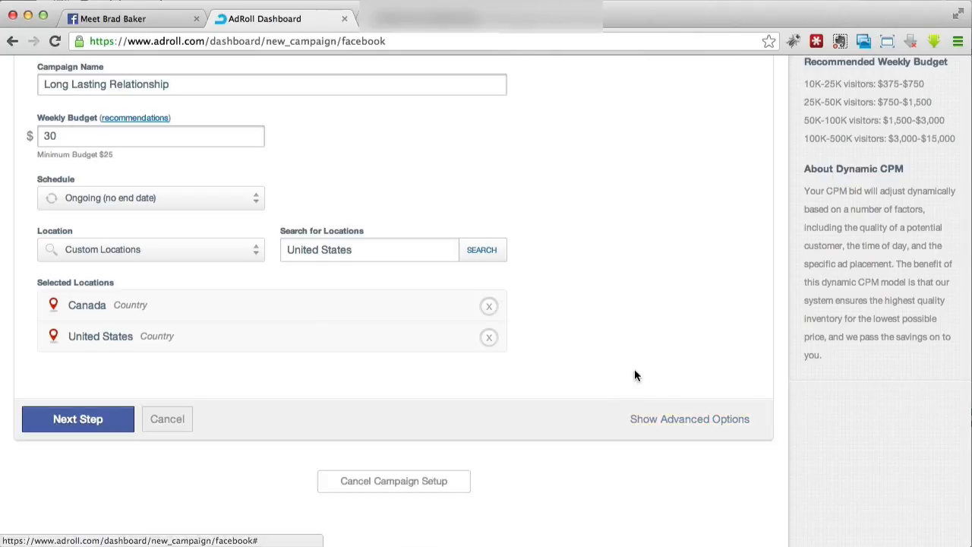
pyautogui.scroll(2, 634, 369)
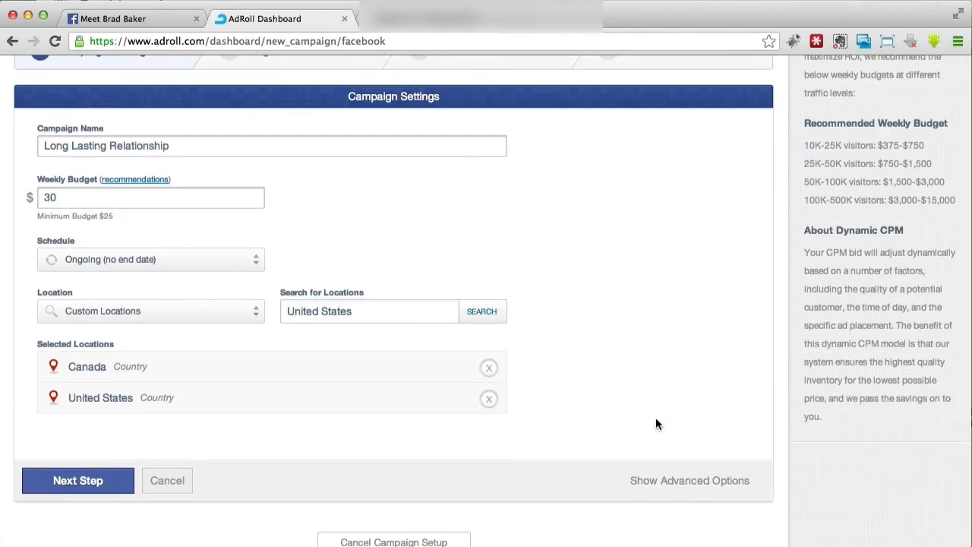
pyautogui.click(687, 480)
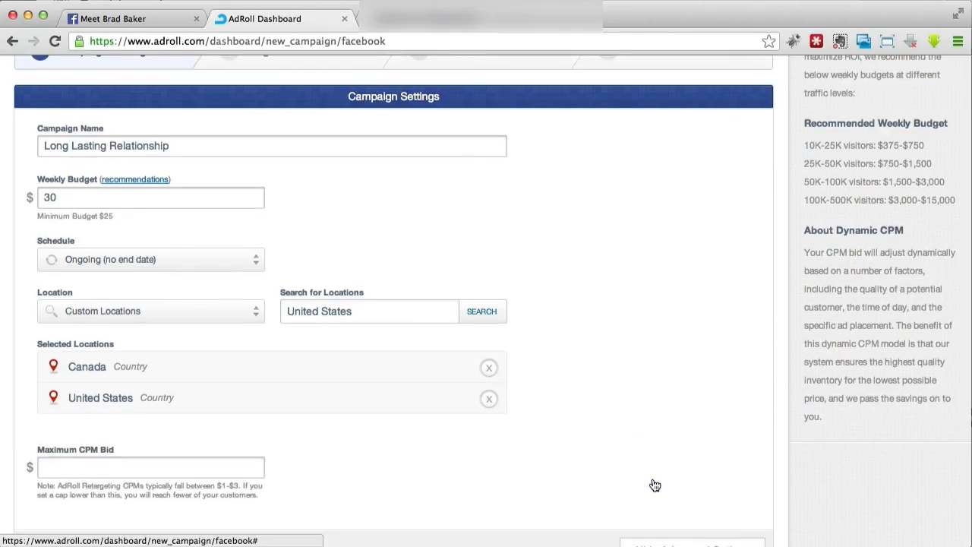
pyautogui.scroll(-1, 118, 435)
pyautogui.click(118, 435)
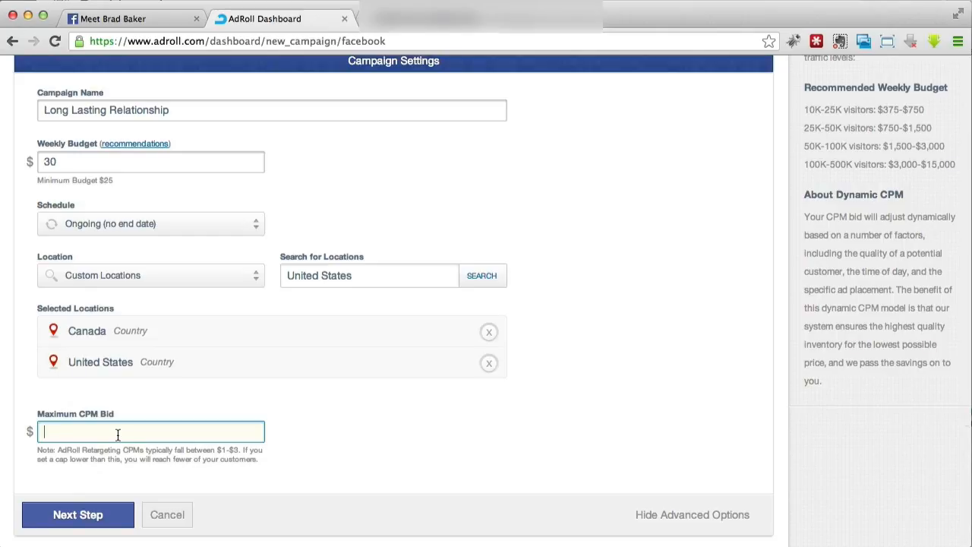
pyautogui.write('3')
pyautogui.click(377, 455)
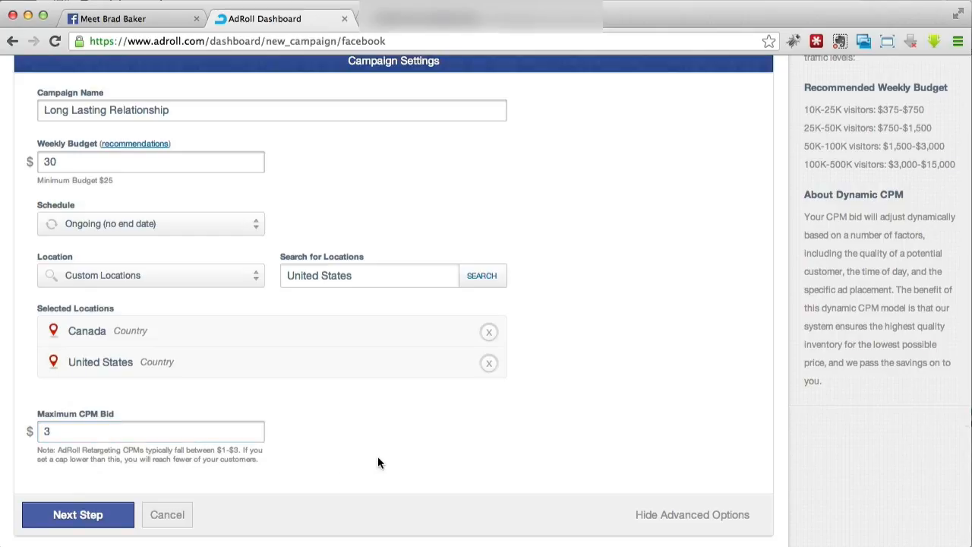
pyautogui.doubleClick(56, 431)
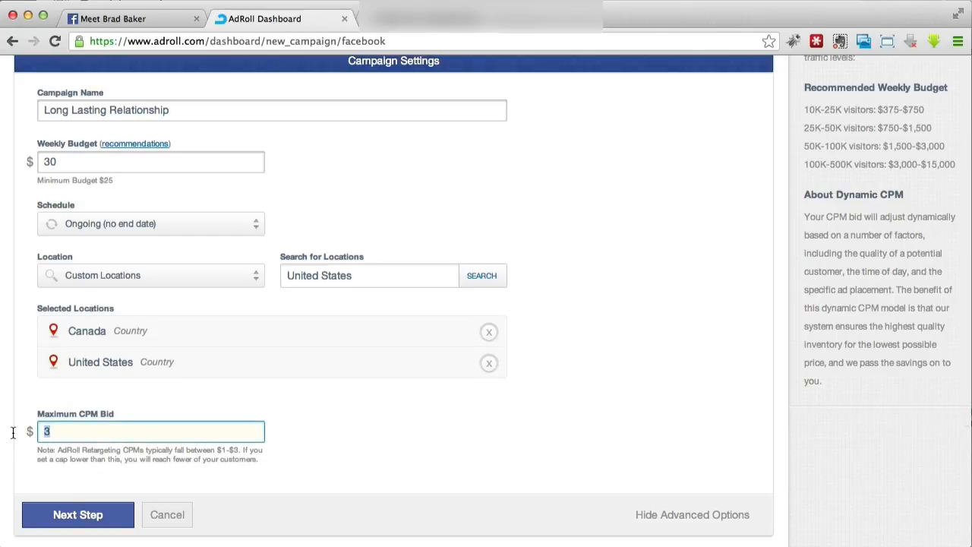
pyautogui.press('BackSpace')
pyautogui.click(399, 465)
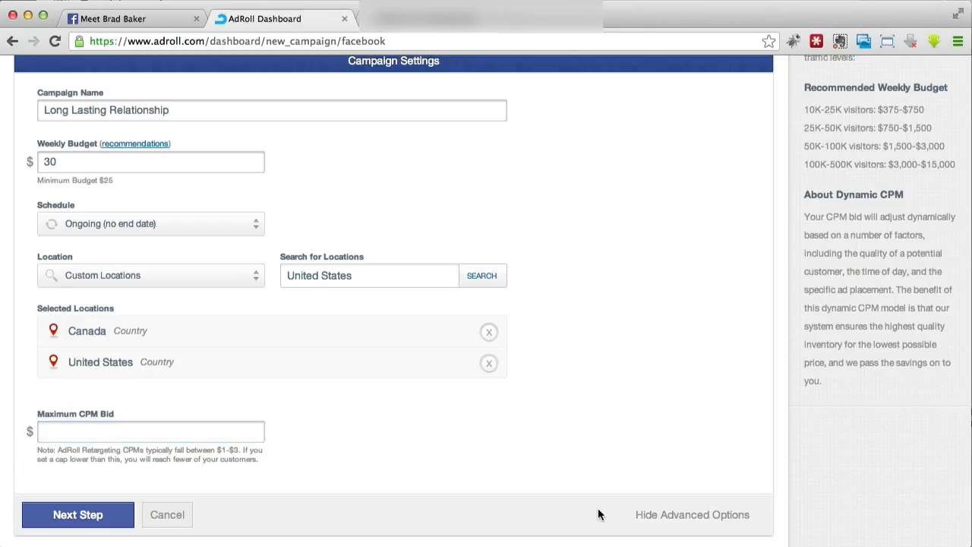
# - Hide the advanced options and continue from the campaign settings to the Target Visitors stage
pyautogui.click(663, 516)
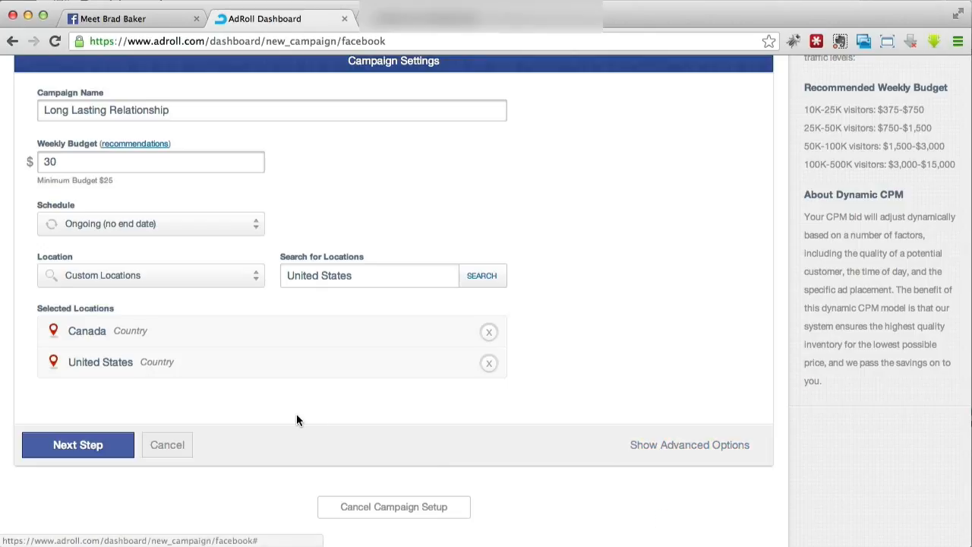
pyautogui.scroll(1, 83, 446)
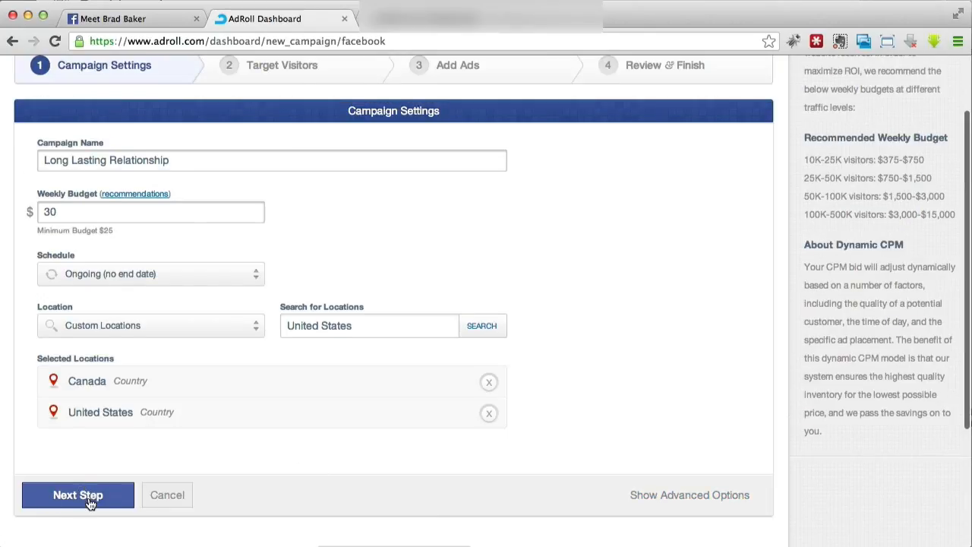
pyautogui.click(90, 492)
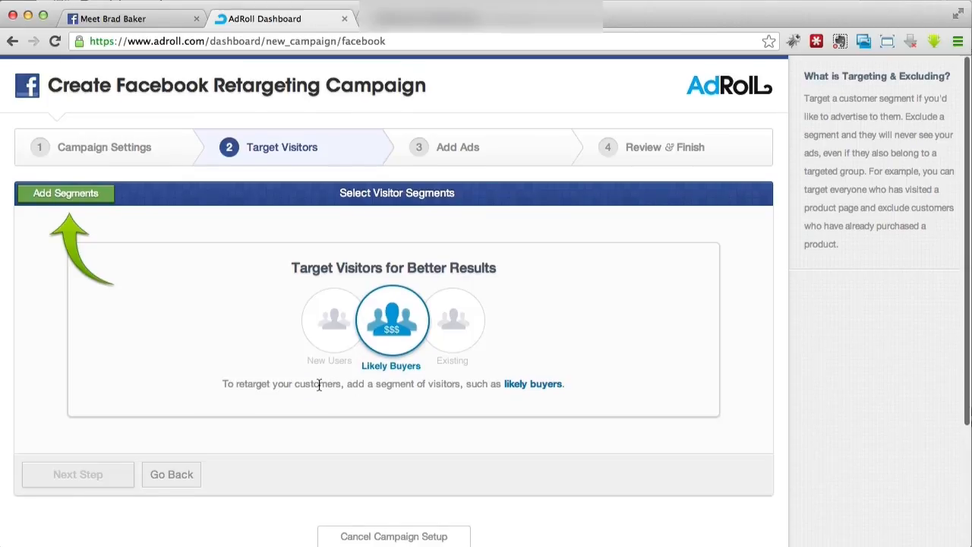
# - Start creating a new visitor segment and name it Sales_Page_1
pyautogui.click(106, 202)
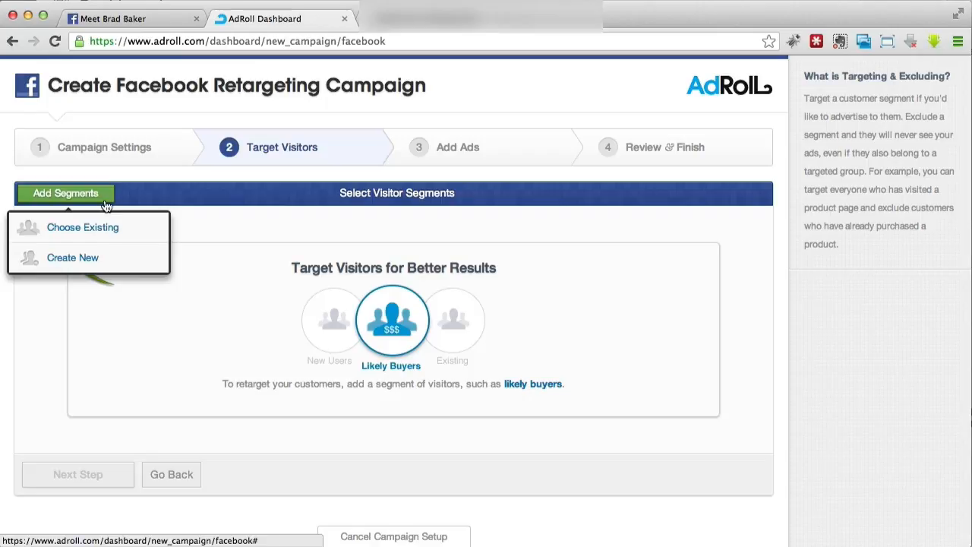
pyautogui.click(105, 261)
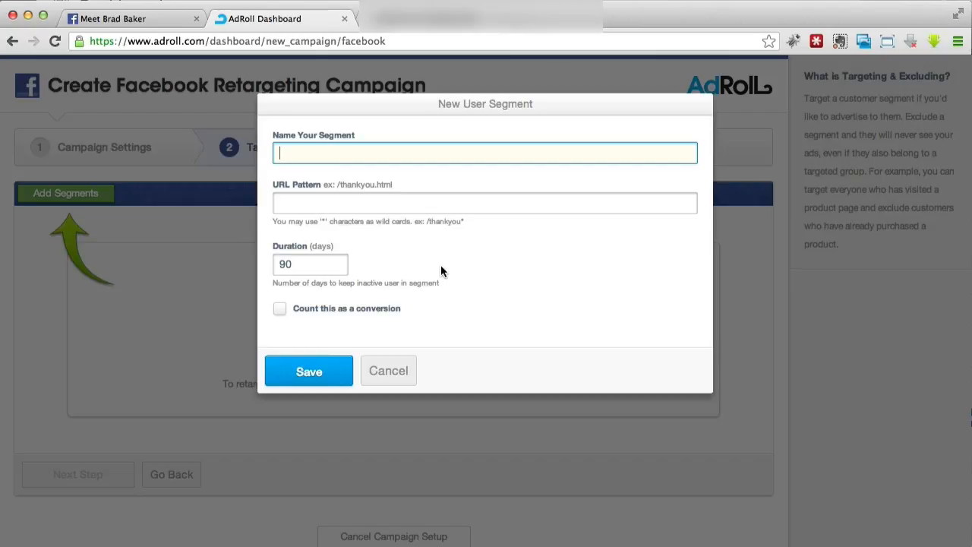
pyautogui.click(428, 202)
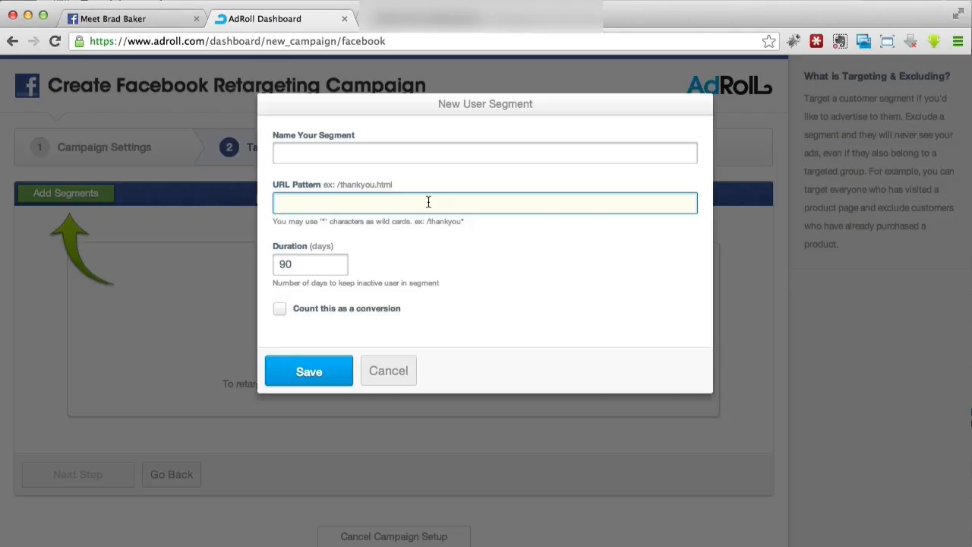
pyautogui.click(336, 154)
pyautogui.write('Sales Page')
pyautogui.press('BackSpace')
pyautogui.press('BackSpace')
pyautogui.press('BackSpace')
pyautogui.press('BackSpace')
pyautogui.press('BackSpace')
pyautogui.write('_pa')
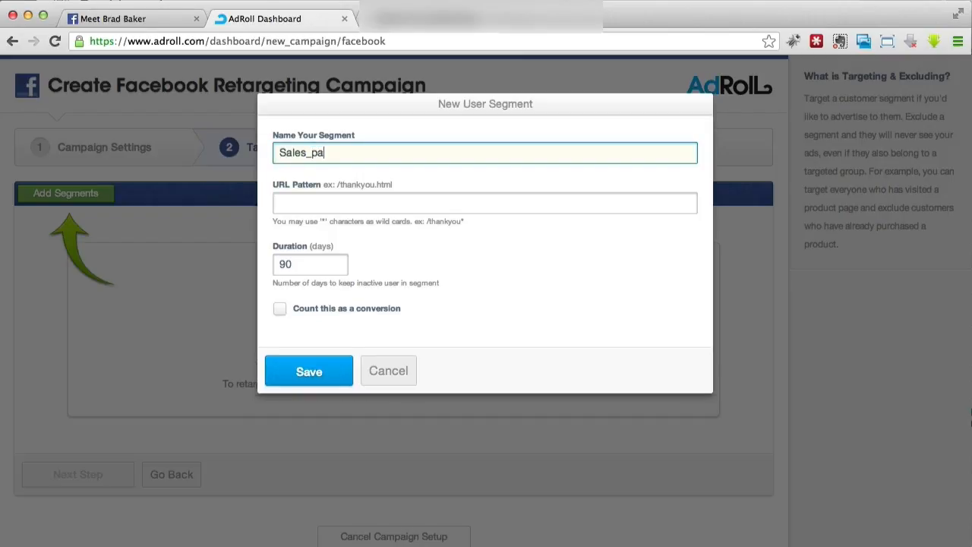
pyautogui.write('ge_1')
pyautogui.click(335, 199)
pyautogui.moveTo(312, 153); pyautogui.dragTo(318, 153)
pyautogui.write('P')
# - Set the new segment's URL pattern to /thank-you
pyautogui.click(315, 203)
pyautogui.write('/thankyou1')
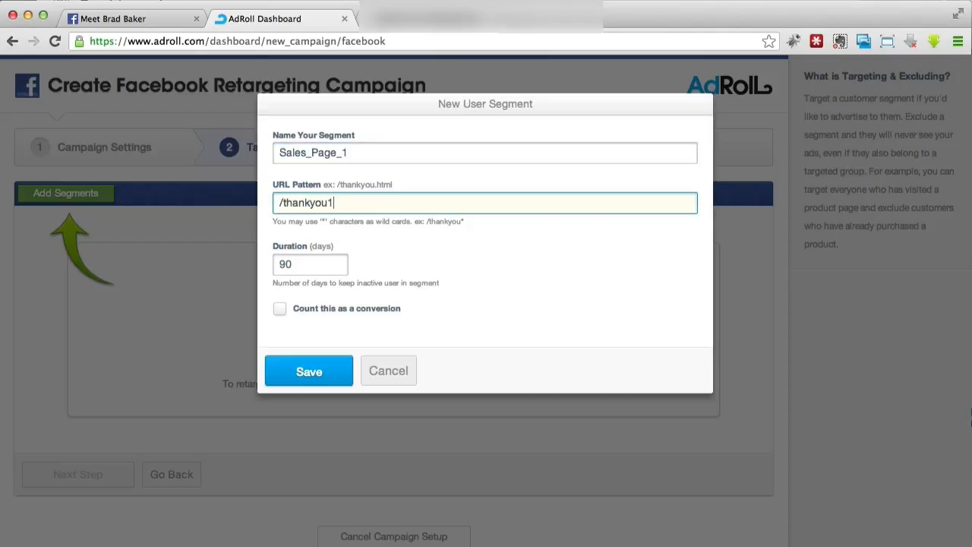
pyautogui.write('.html')
pyautogui.press('BackSpace')
pyautogui.press('BackSpace')
pyautogui.press('BackSpace')
pyautogui.press('BackSpace')
pyautogui.press('BackSpace')
pyautogui.press('BackSpace')
pyautogui.write('/')
pyautogui.press('BackSpace')
pyautogui.press('BackSpace')
pyautogui.press('BackSpace')
pyautogui.press('BackSpace')
pyautogui.write('-you')
# - Set the new segment's duration to 30 days
pyautogui.moveTo(310, 264); pyautogui.dragTo(267, 261)
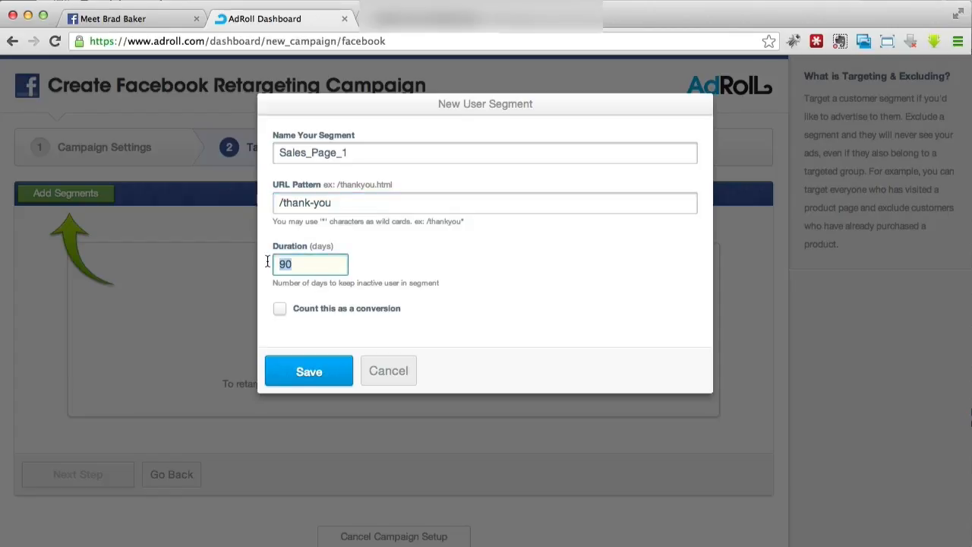
pyautogui.write('7')
pyautogui.doubleClick(280, 264)
pyautogui.click(332, 266)
pyautogui.moveTo(294, 264); pyautogui.dragTo(262, 262)
pyautogui.write('1')
pyautogui.press('BackSpace')
pyautogui.write('30')
# - Try counting the segment as a conversion worth 47 USD, and turn the conversion option off again
pyautogui.click(281, 311)
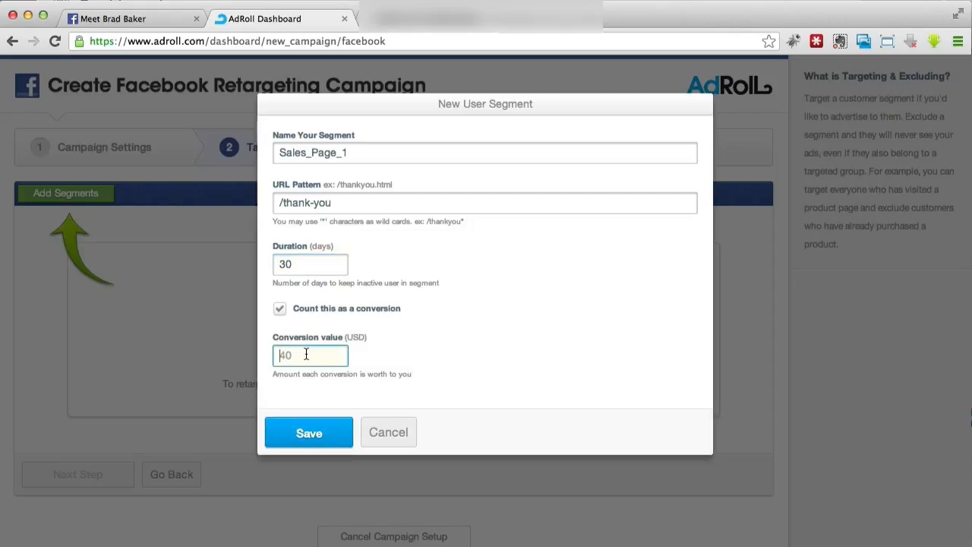
pyautogui.click(308, 271)
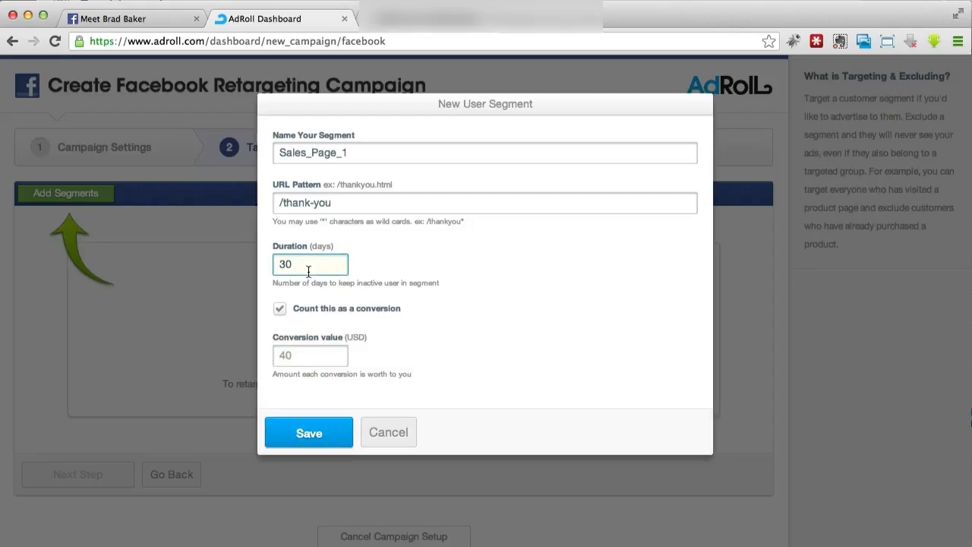
pyautogui.click(306, 355)
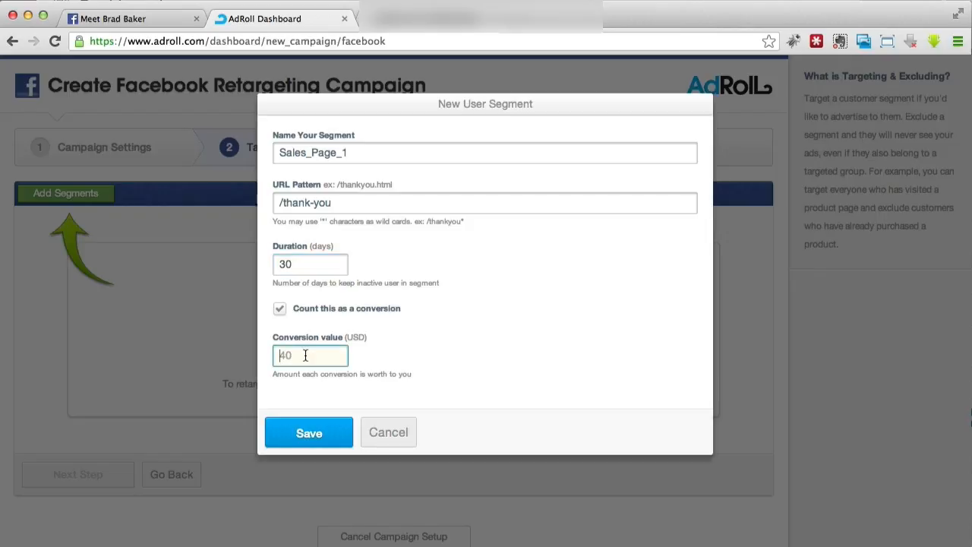
pyautogui.write('47')
pyautogui.click(445, 352)
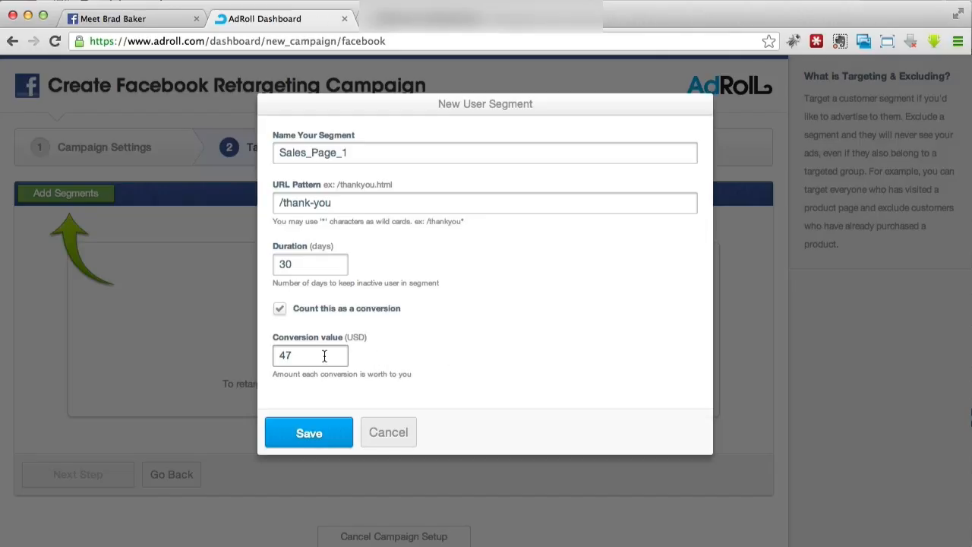
pyautogui.click(280, 312)
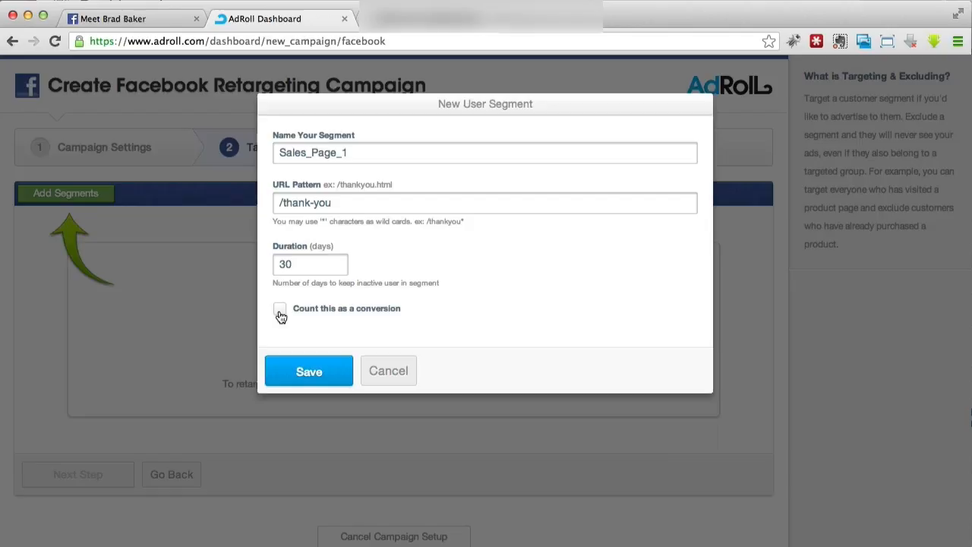
# - Save the new visitor segment and continue to the Add Ads stage
pyautogui.click(298, 373)
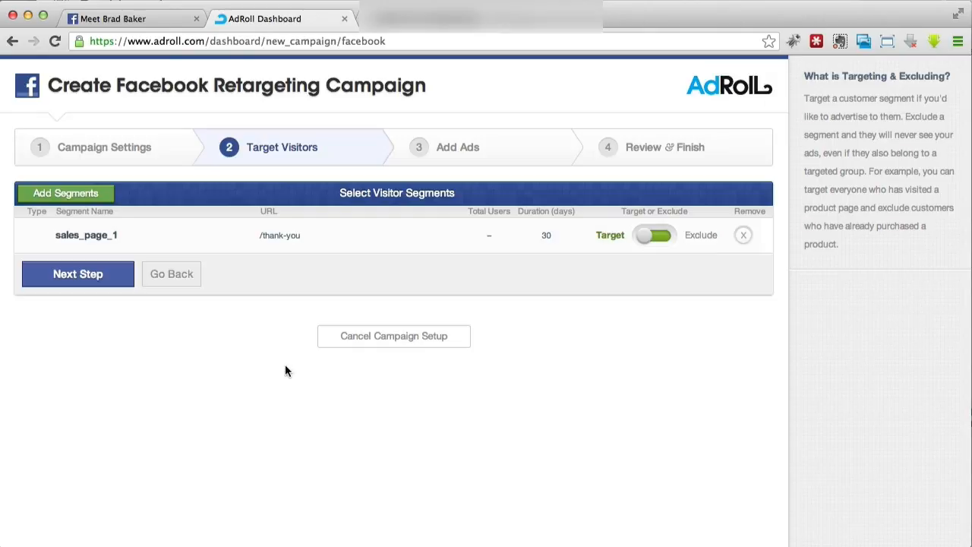
pyautogui.click(78, 274)
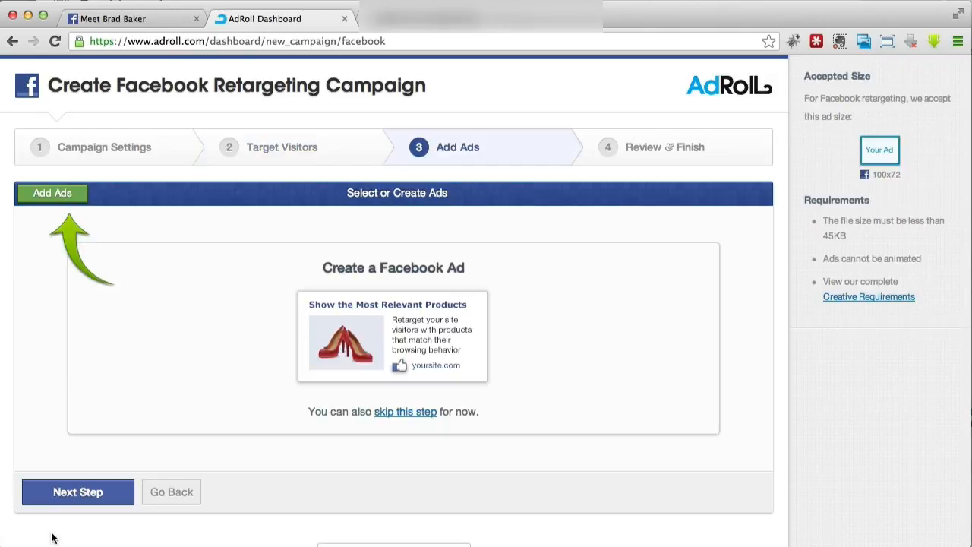
# - Go back to the visitor segments, try Exclude on sales_page_1, set it back to Target, and return to the Add Ads stage
pyautogui.click(167, 493)
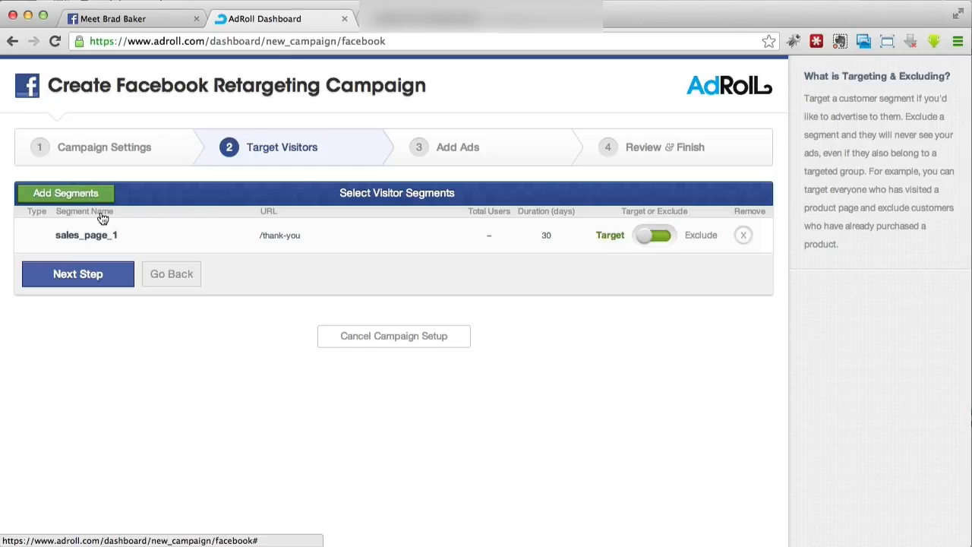
pyautogui.click(662, 240)
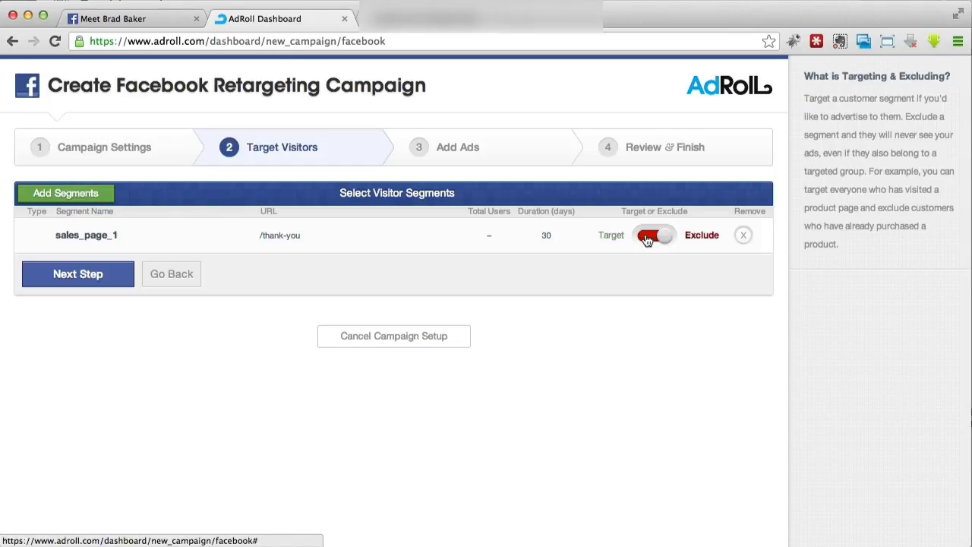
pyautogui.click(646, 238)
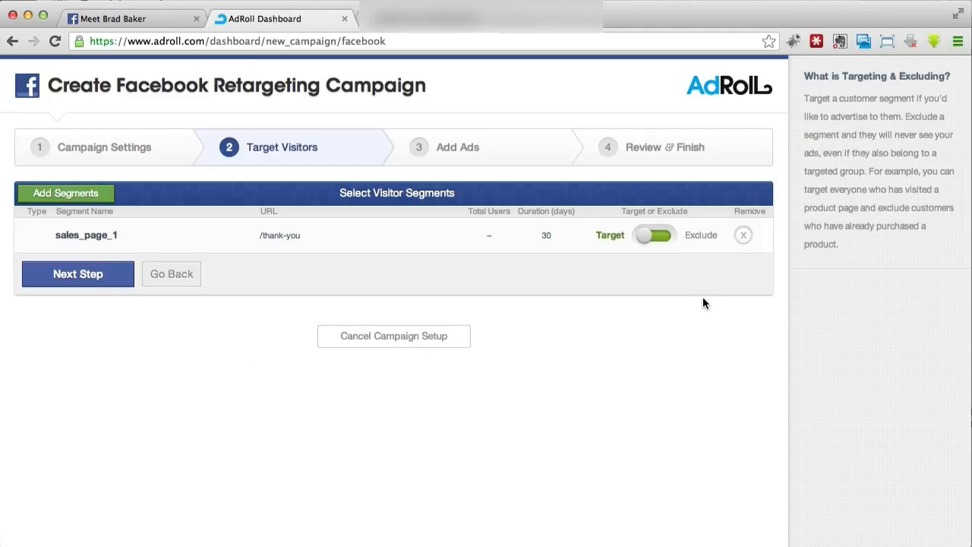
pyautogui.click(653, 237)
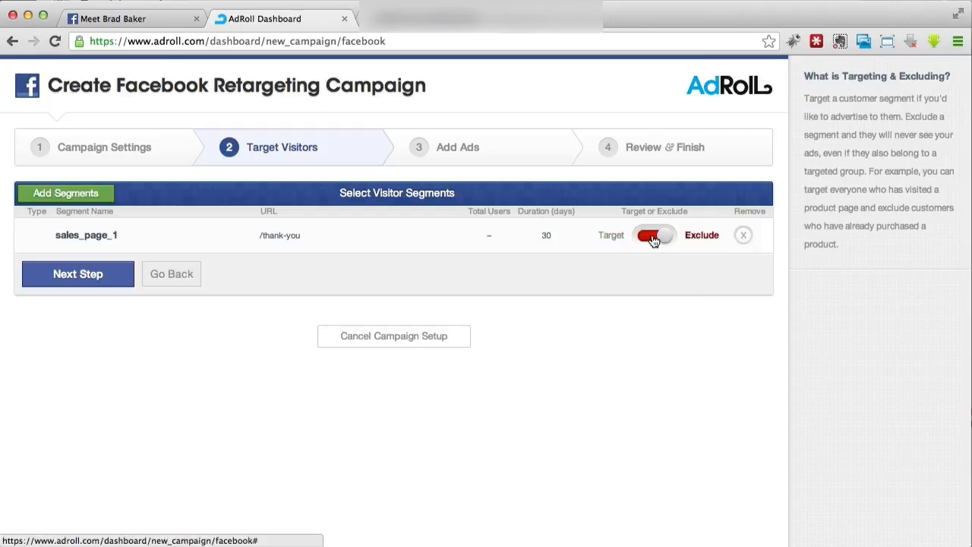
pyautogui.click(653, 237)
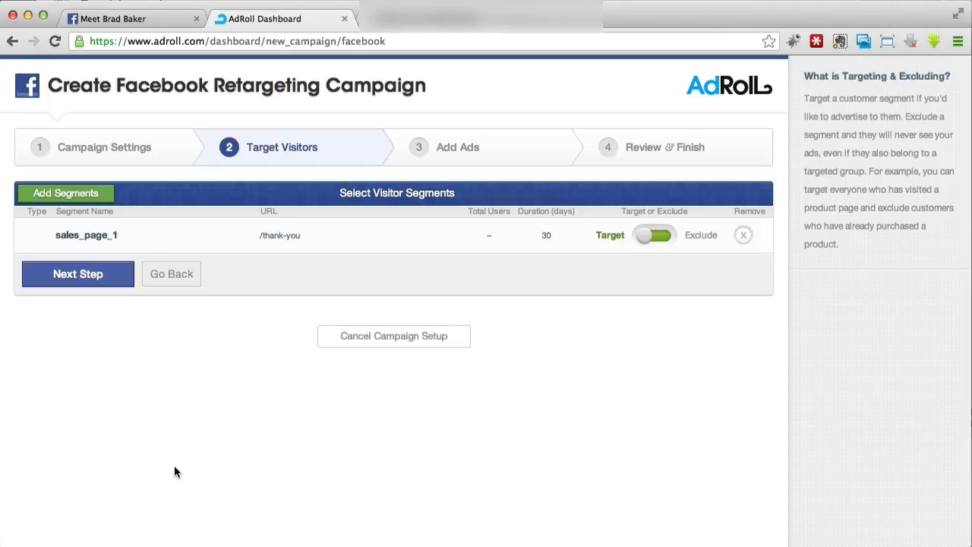
pyautogui.click(109, 280)
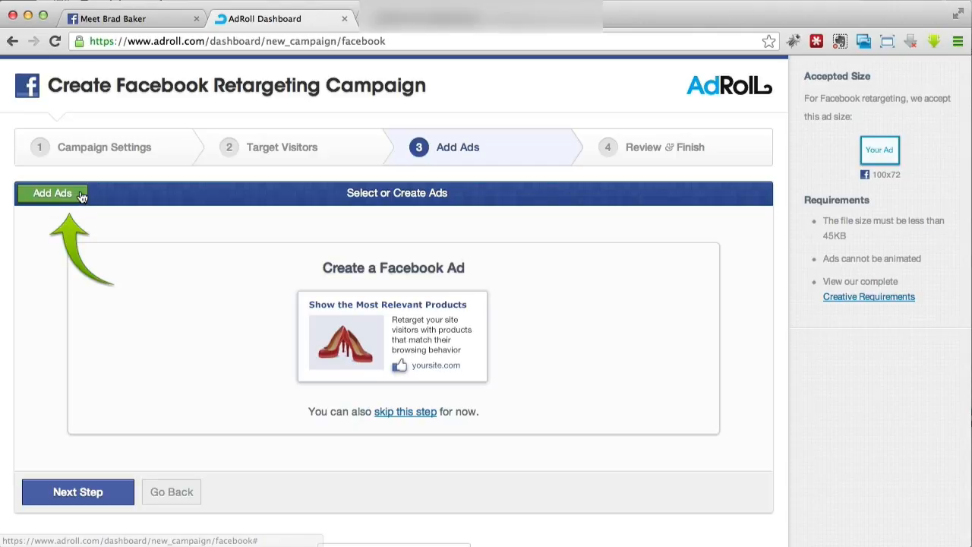
# - Check the ad library for existing 100 x 72 Facebook ads and close it without selecting any
pyautogui.click(57, 193)
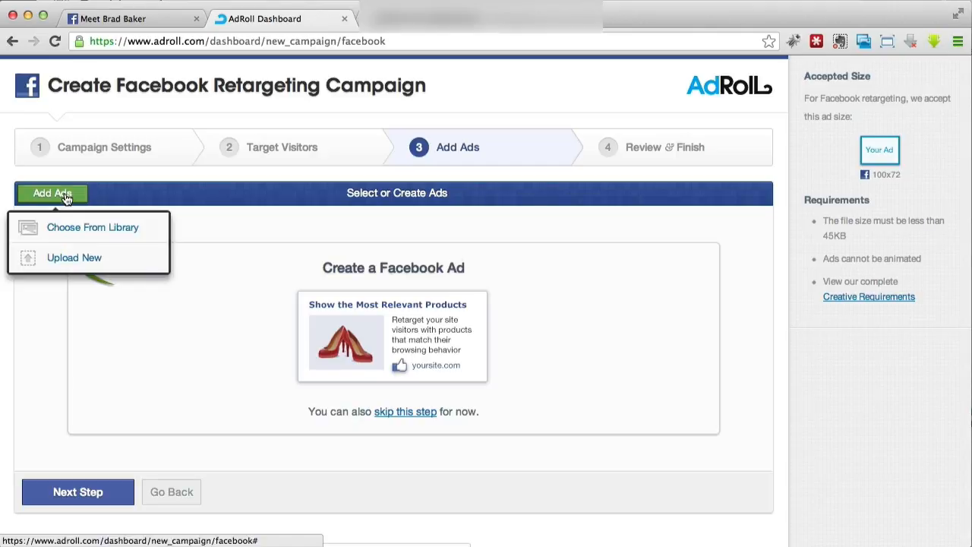
pyautogui.click(104, 234)
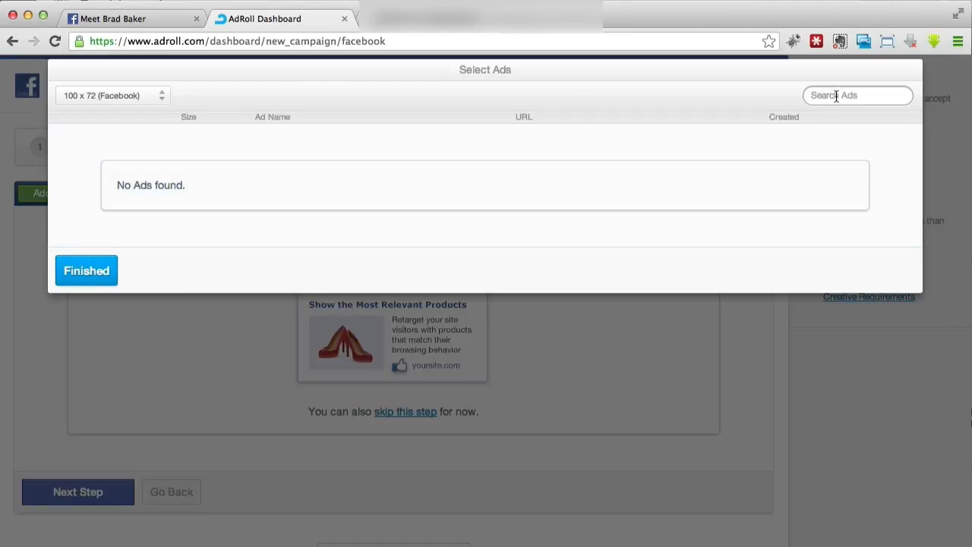
pyautogui.click(95, 97)
pyautogui.click(192, 347)
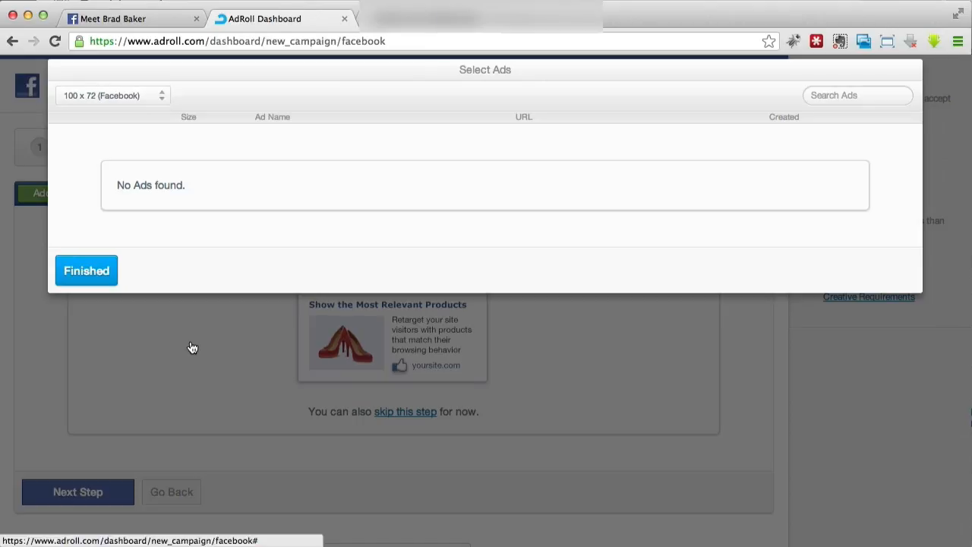
pyautogui.click(111, 260)
# - Start uploading a new Facebook ad with the True Love birds2 image and check its placement
pyautogui.click(80, 194)
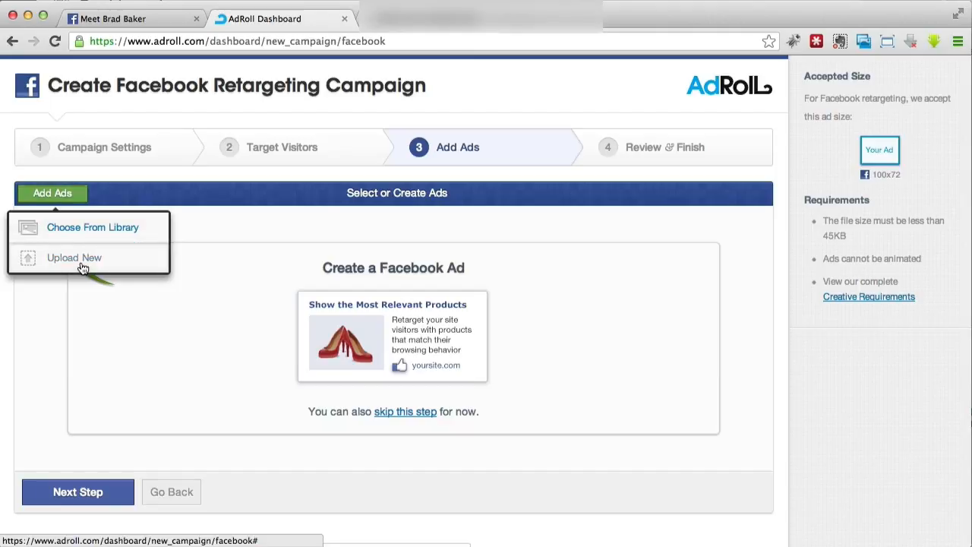
pyautogui.click(74, 258)
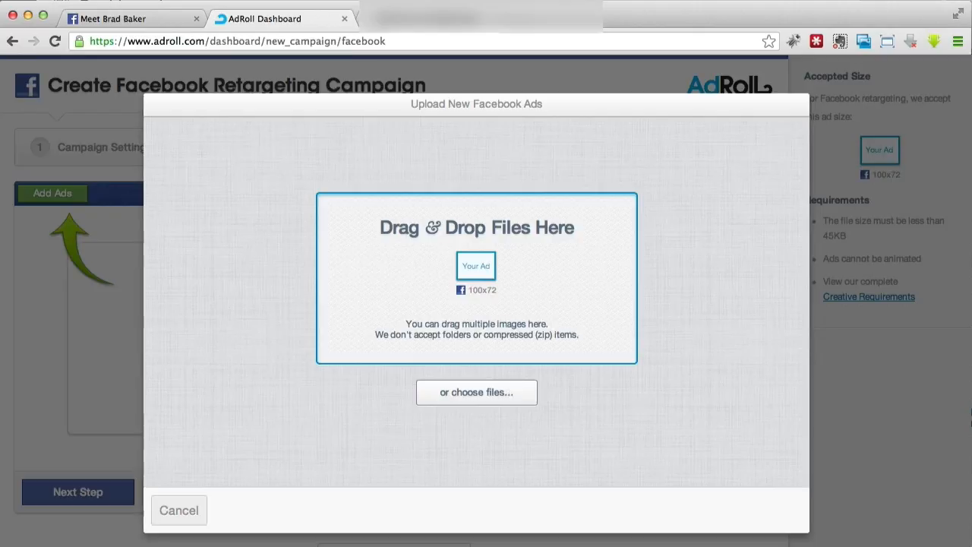
pyautogui.click(929, 0)
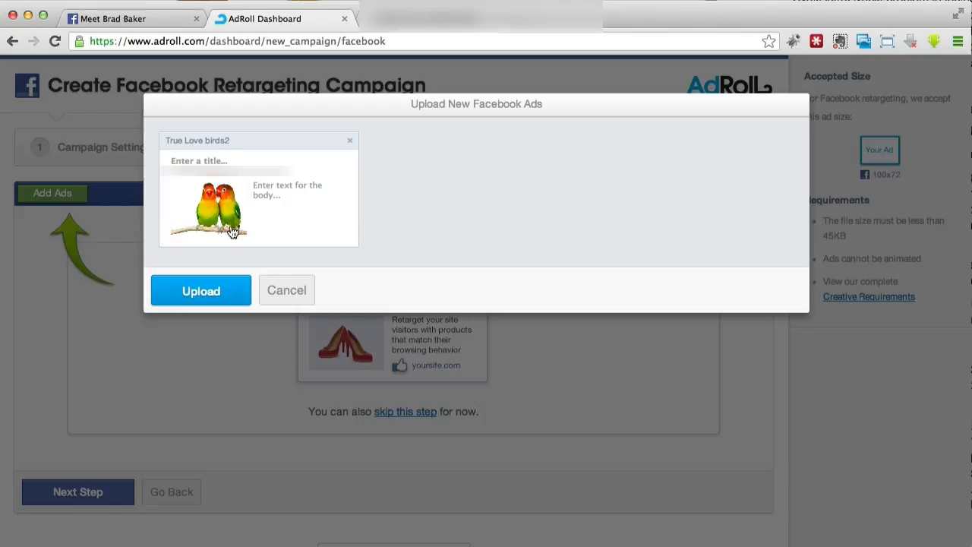
pyautogui.click(218, 205)
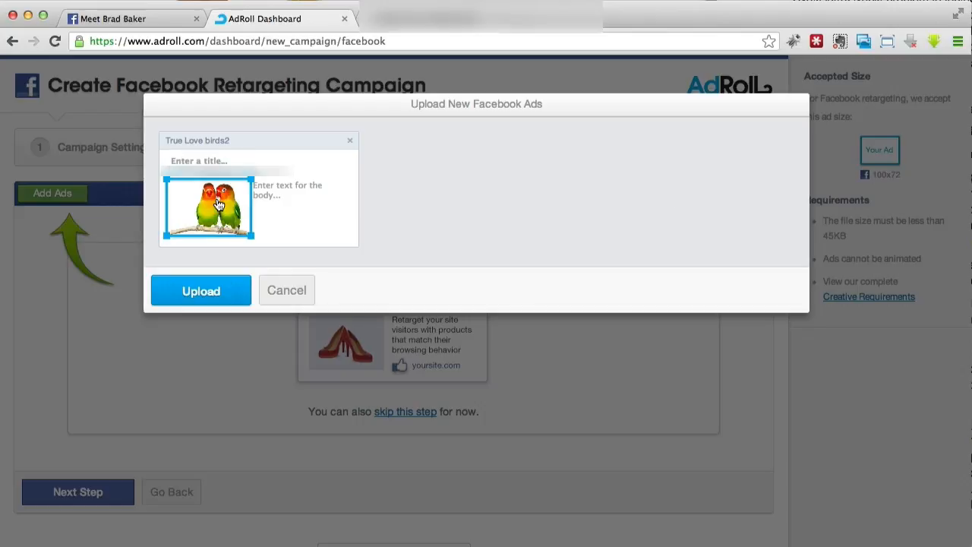
pyautogui.moveTo(218, 205)
pyautogui.mouseDown()
pyautogui.moveTo(204, 200)
pyautogui.moveTo(249, 196)
pyautogui.moveTo(200, 202)
pyautogui.moveTo(221, 198)
pyautogui.mouseUp()
pyautogui.click(305, 205)
# - Try "Has Your Love Bird Left You?" as the title of the True Love birds2 ad
pyautogui.click(212, 160)
pyautogui.click(212, 161)
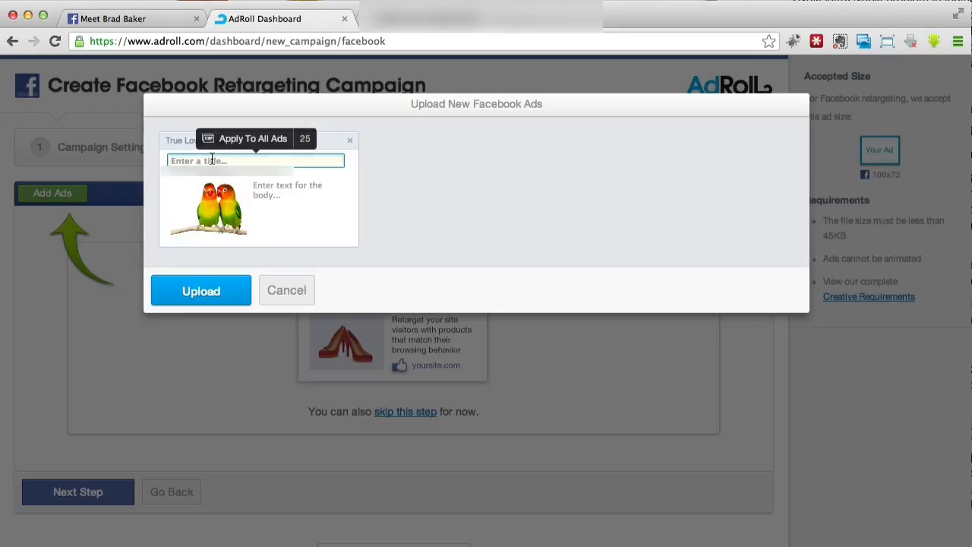
pyautogui.write('Has Your Love Bird Left Y')
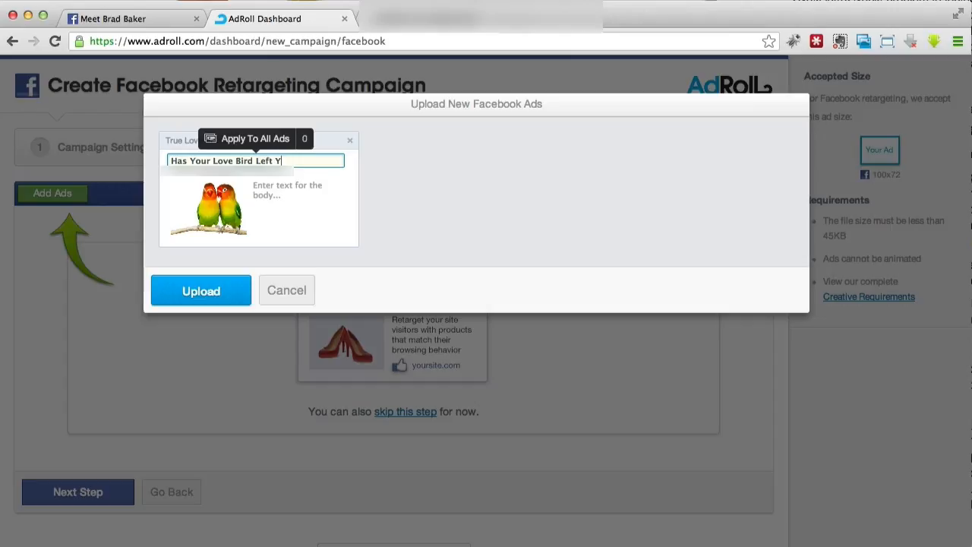
pyautogui.write('ou?')
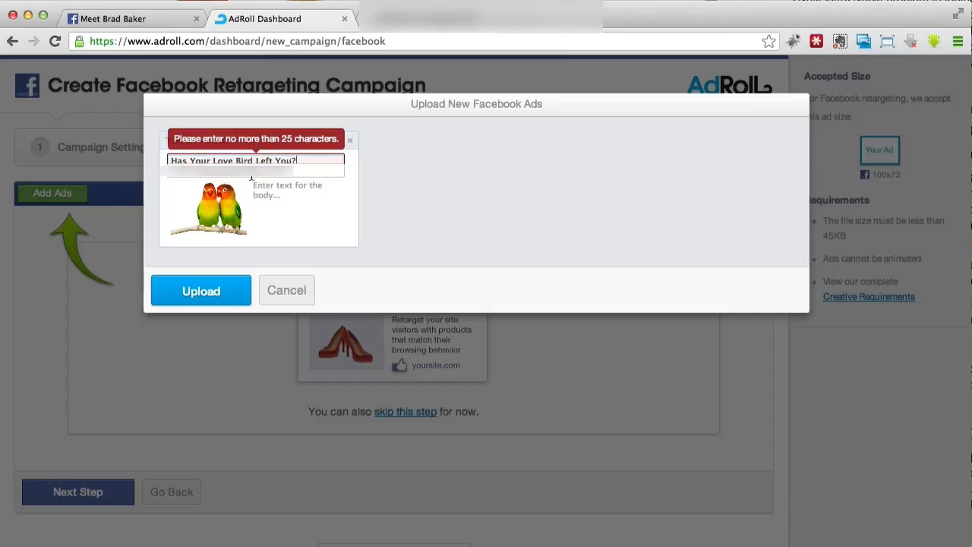
# - Complete the ad's destination URL with the path "love-bird-offer" after the domain
pyautogui.click(248, 174)
pyautogui.click(325, 168)
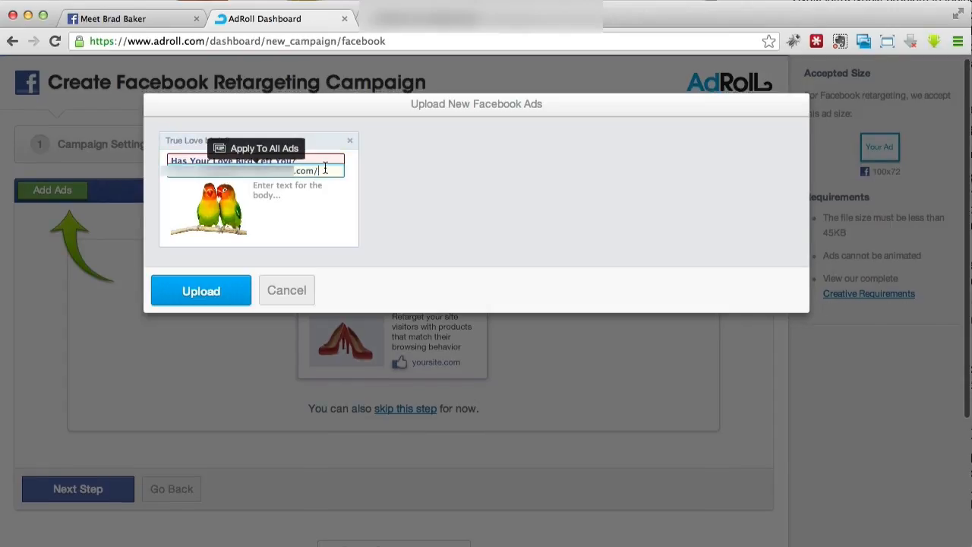
pyautogui.write('love-bird-offer')
# - Enter the ad body "If you're heard broken because your man left you, then you need to learn how to get him back"
pyautogui.click(293, 195)
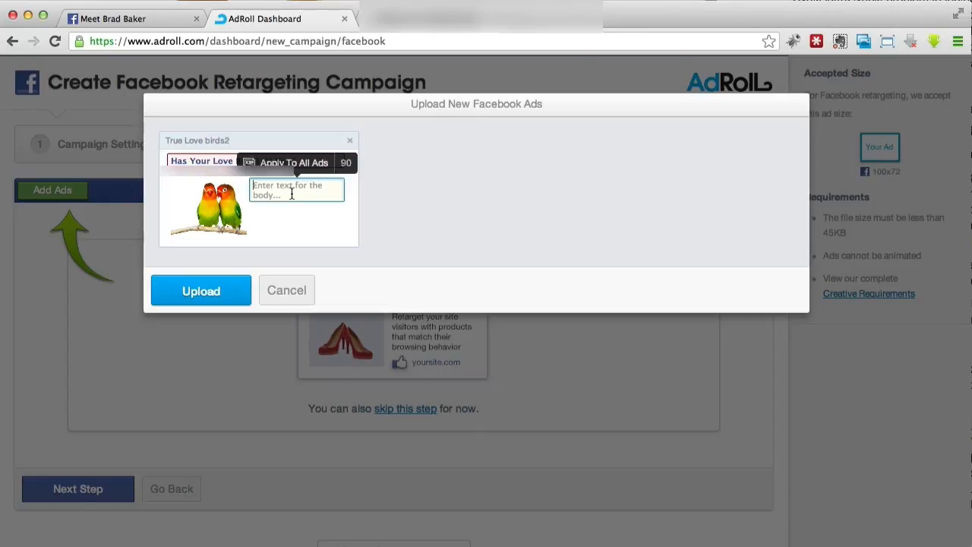
pyautogui.write('If y')
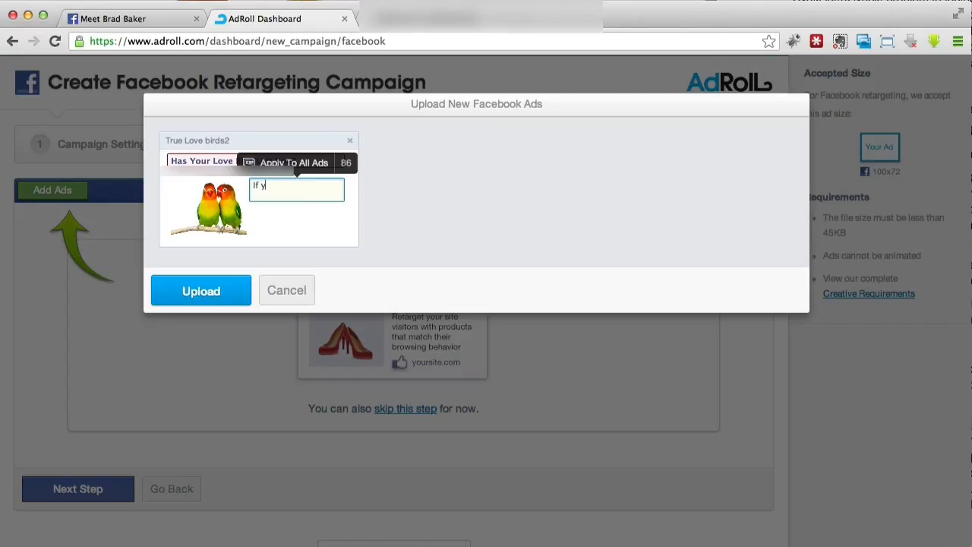
pyautogui.write("ou're heard broken because your")
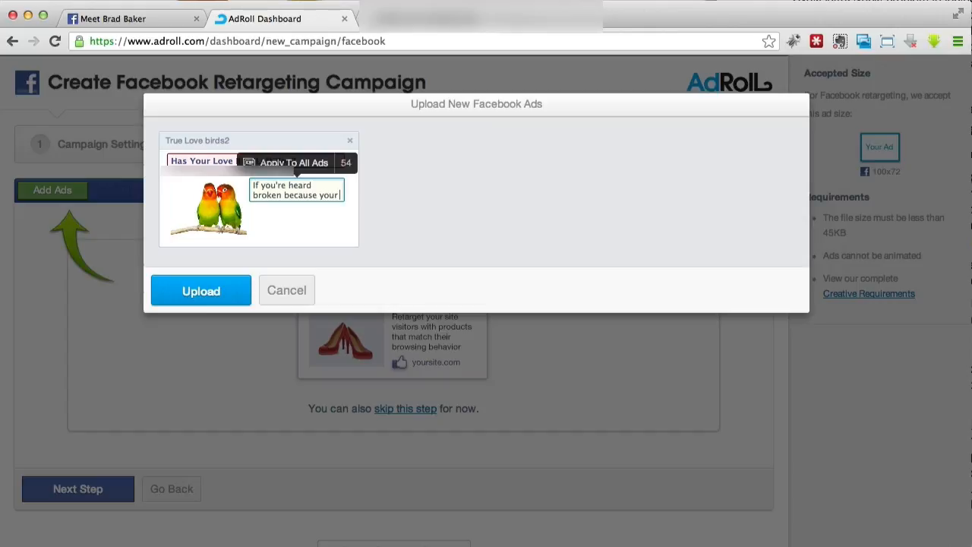
pyautogui.write(' man left you')
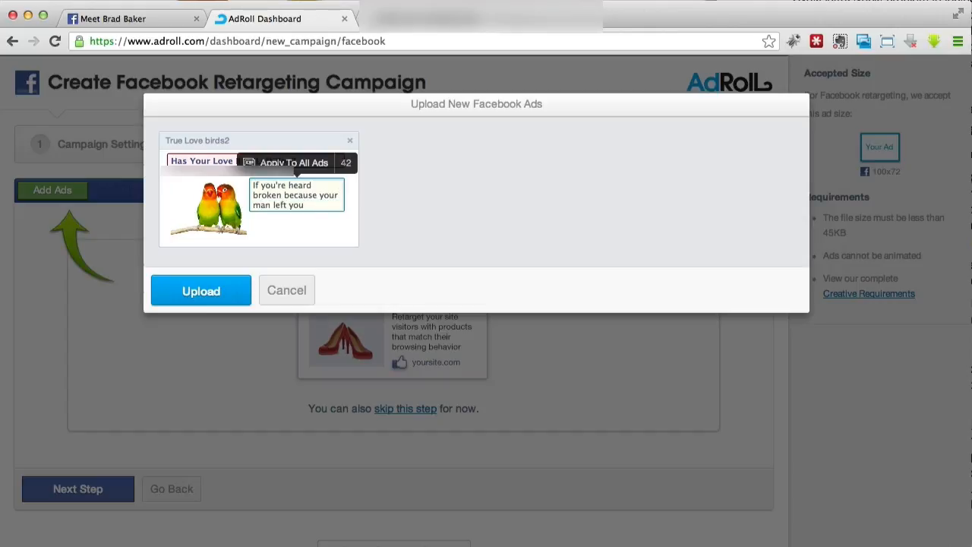
pyautogui.write(', then you need to ')
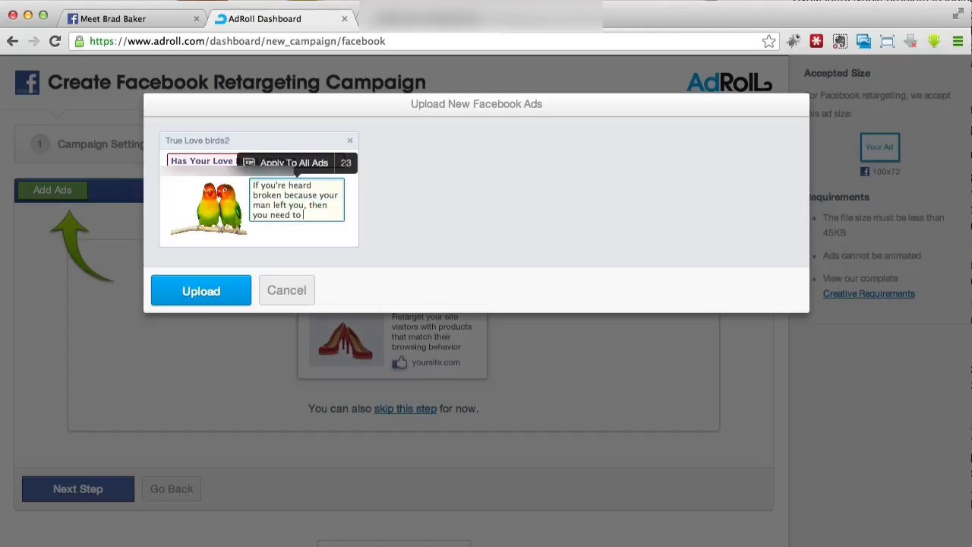
pyautogui.write('learn how to')
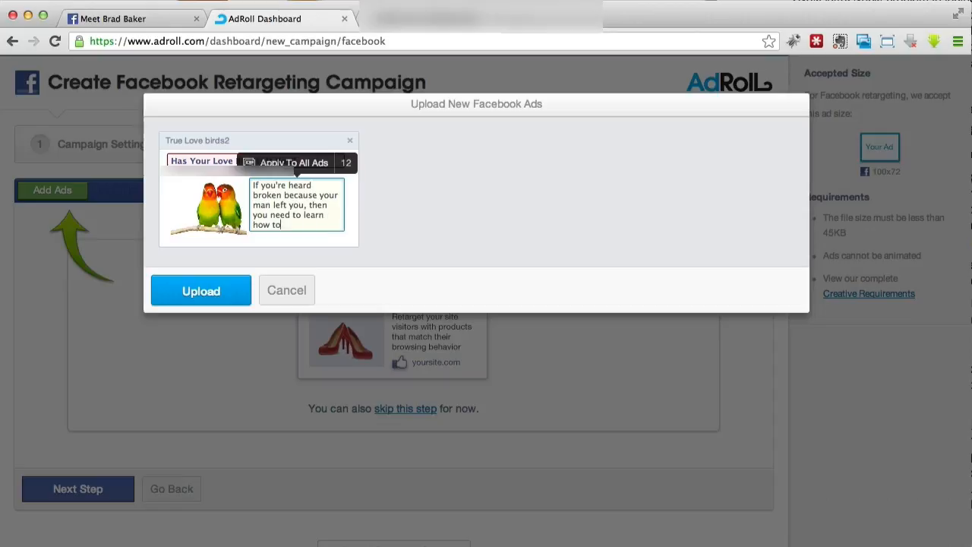
pyautogui.write(' get him back')
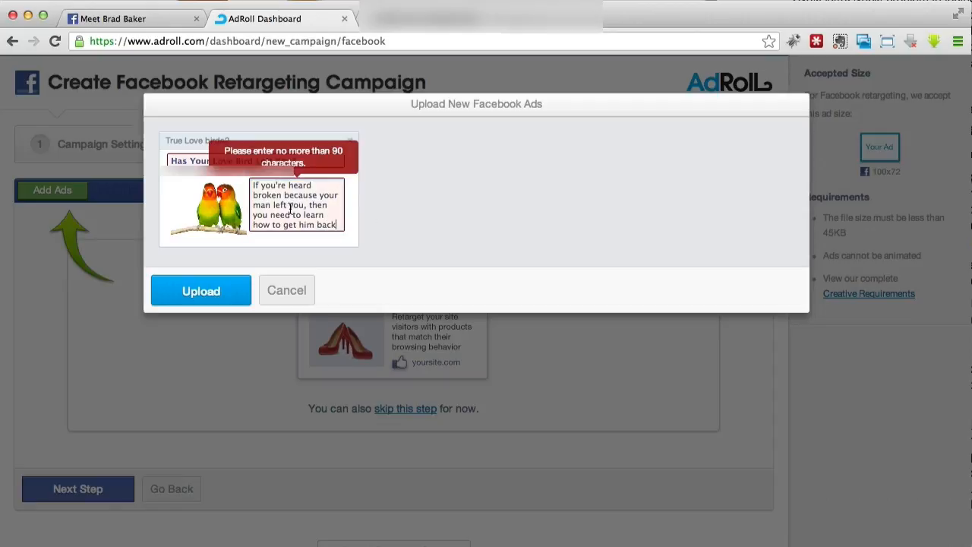
# - Correct the ad body to "If you're heart broken because your man left you, you need to learn how to get him back!"
pyautogui.press('BackSpace')
pyautogui.write('t')
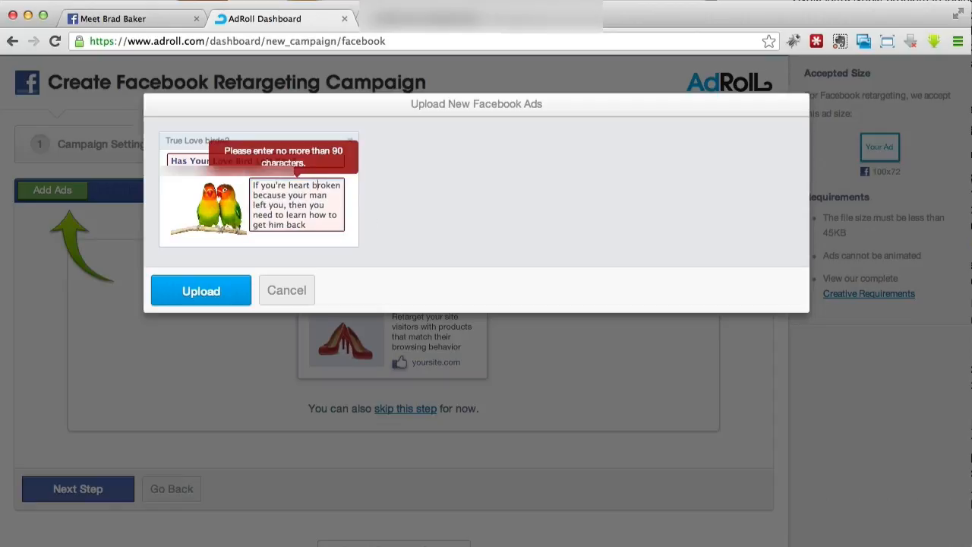
pyautogui.moveTo(287, 204); pyautogui.dragTo(309, 205)
pyautogui.press('BackSpace')
pyautogui.press('Down')
pyautogui.press('Down')
pyautogui.write('!')
pyautogui.click(447, 217)
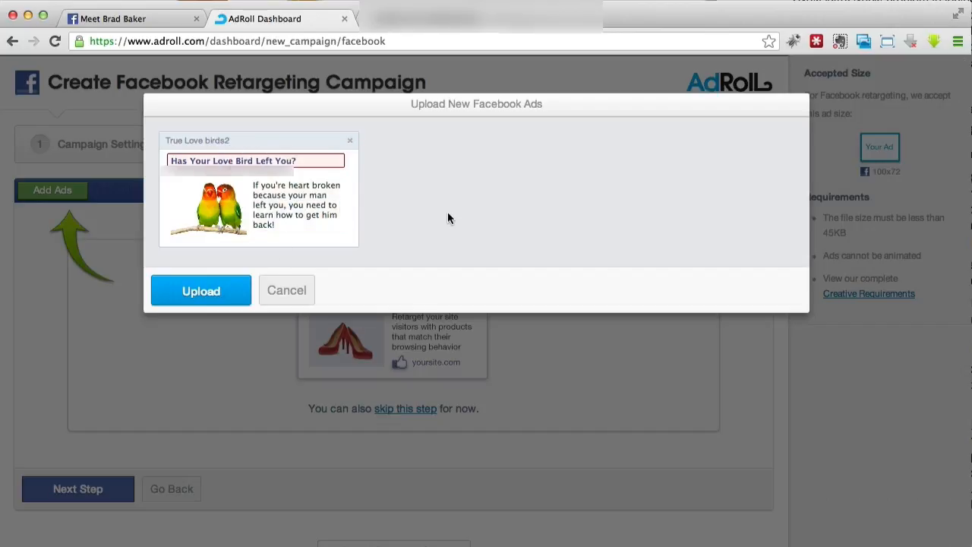
# - Replace the ad title with "Is Your Love Bird Gone?" and upload the ad
pyautogui.click(221, 300)
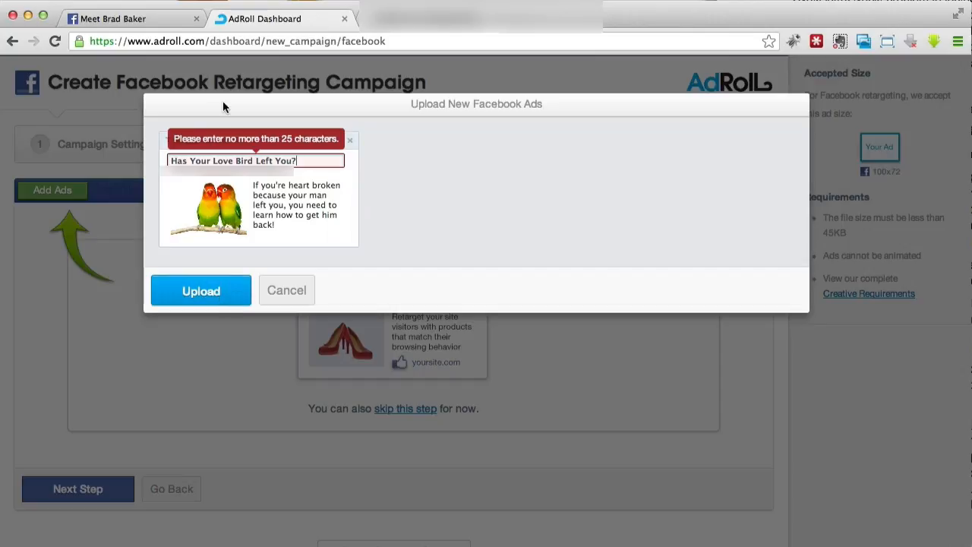
pyautogui.click(303, 160)
pyautogui.press('BackSpace')
pyautogui.press('BackSpace')
pyautogui.press('BackSpace')
pyautogui.press('BackSpace')
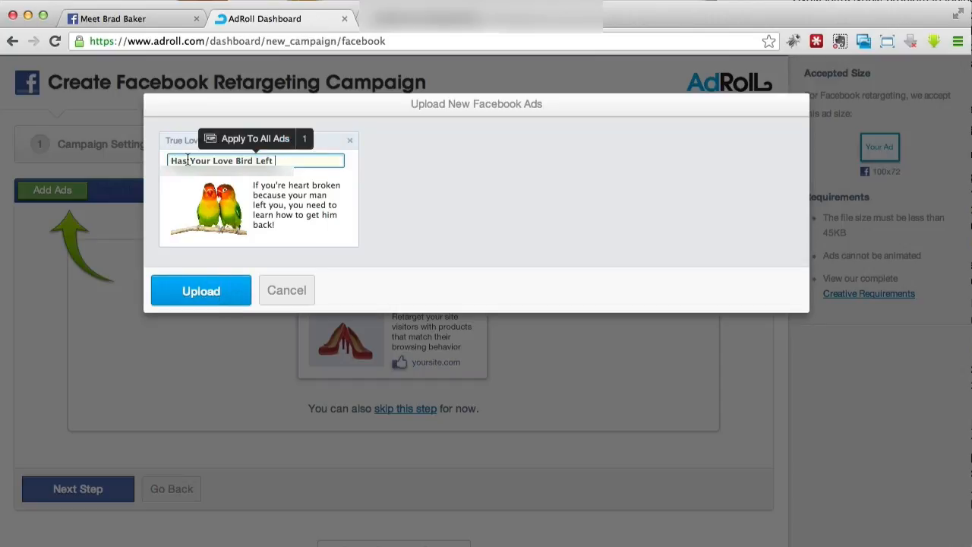
pyautogui.moveTo(275, 161); pyautogui.dragTo(120, 162)
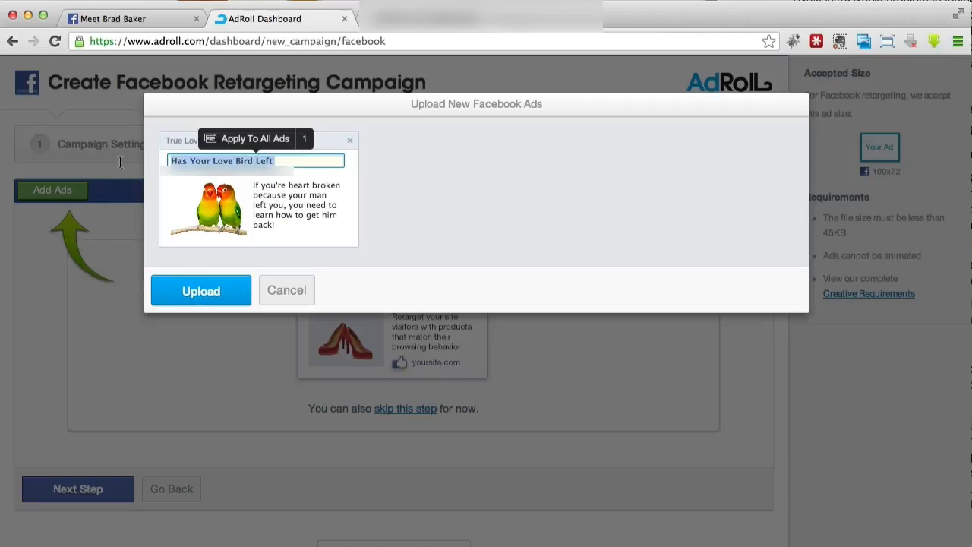
pyautogui.write('Is Your Love Bird Gone?')
pyautogui.press('Return')
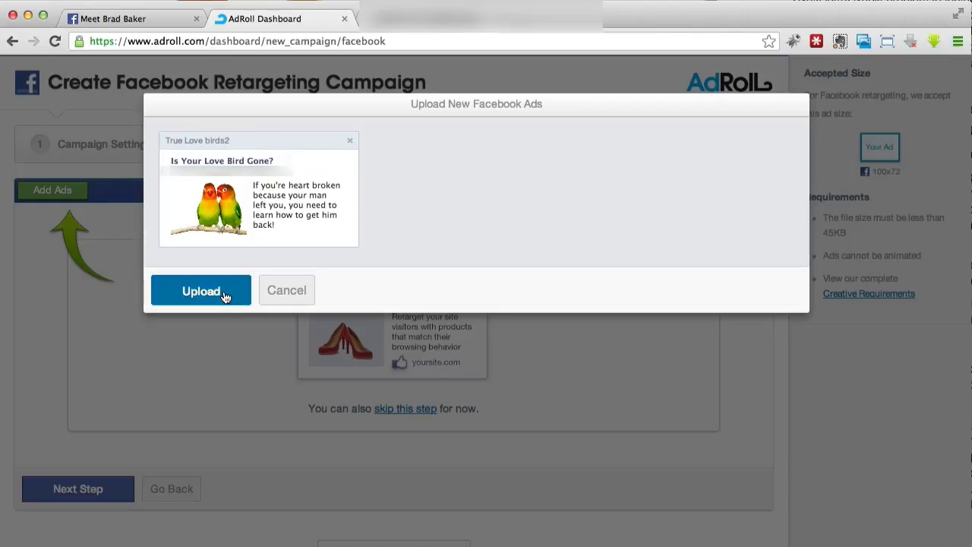
pyautogui.click(225, 295)
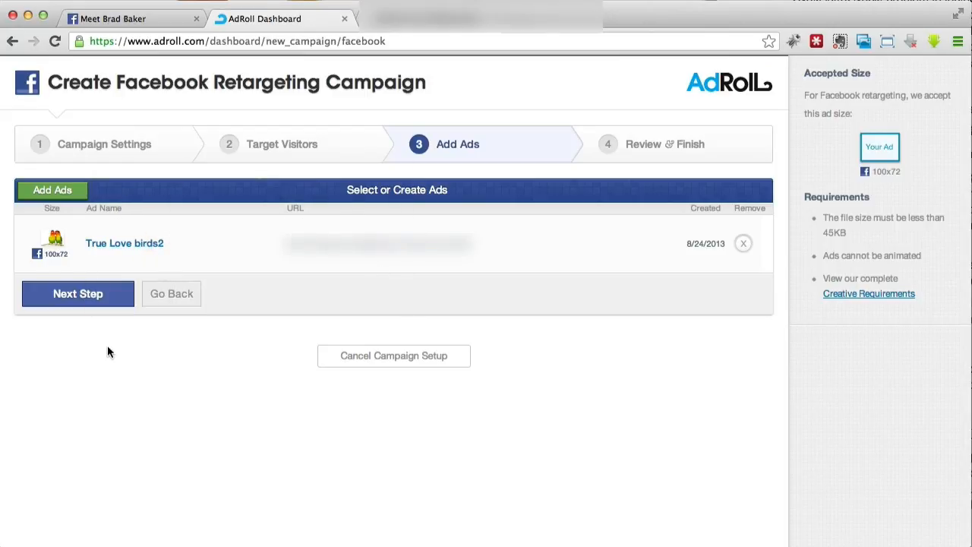
# - Continue to the Review & Finish stage, check the campaign summary and launch the Long Lasting Relationship campaign
pyautogui.click(108, 301)
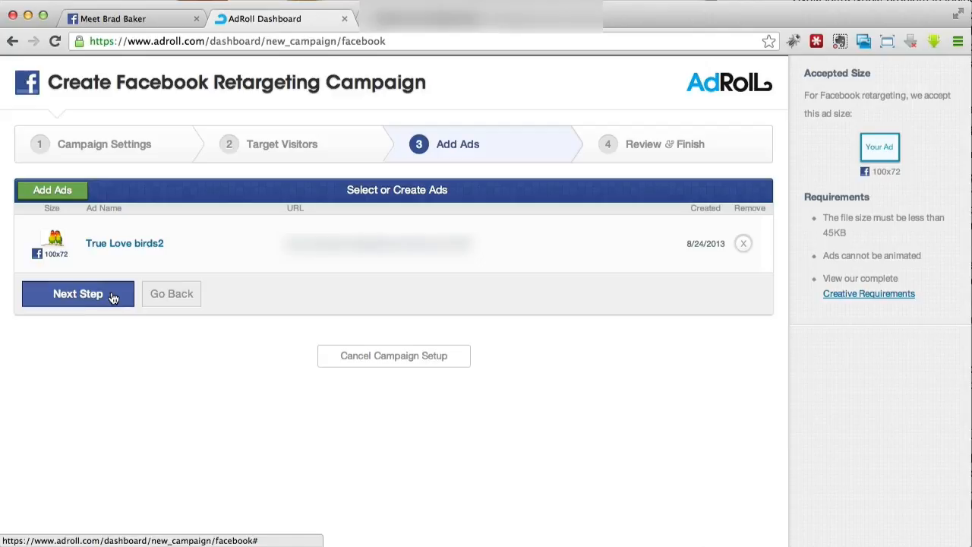
pyautogui.scroll(-2, 191, 302)
pyautogui.scroll(-1, 492, 300)
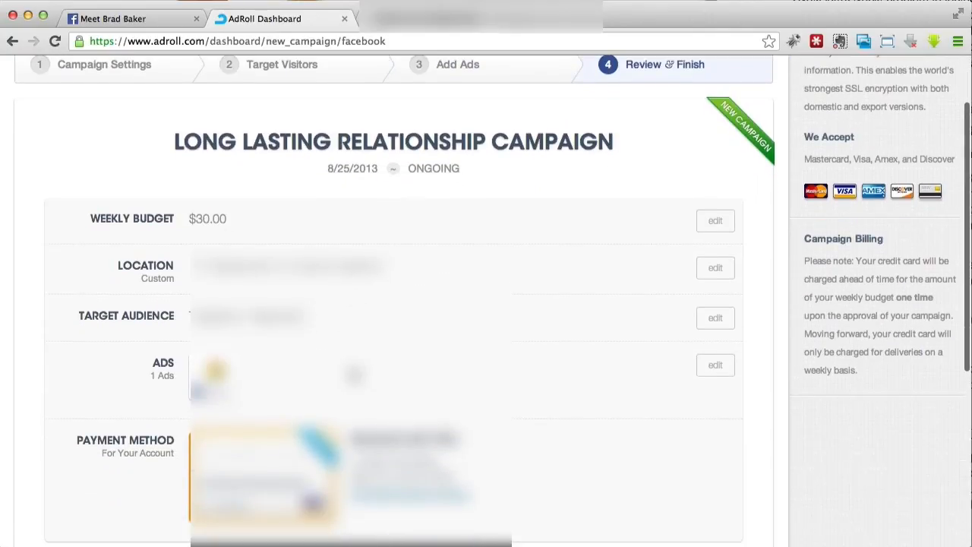
pyautogui.scroll(-4, 493, 301)
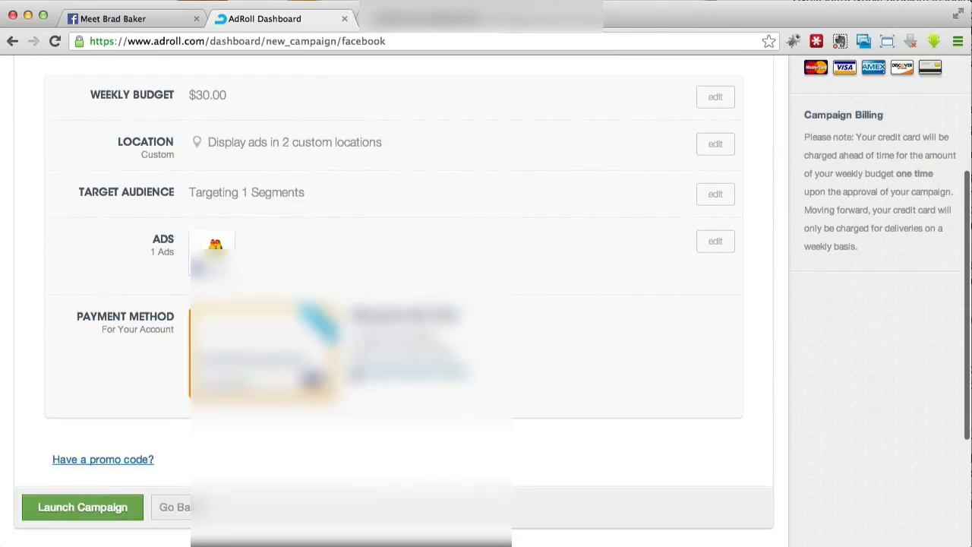
pyautogui.scroll(-1, 129, 501)
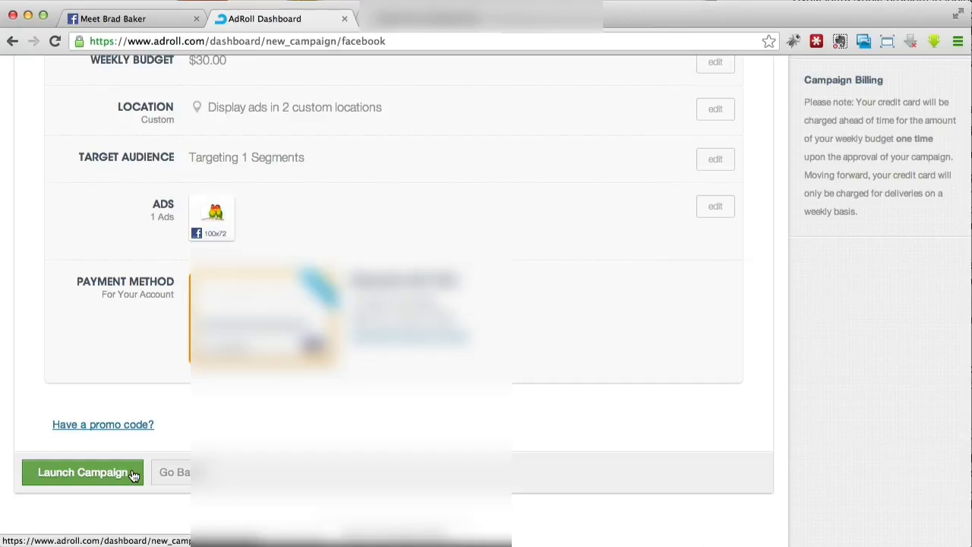
pyautogui.click(82, 473)
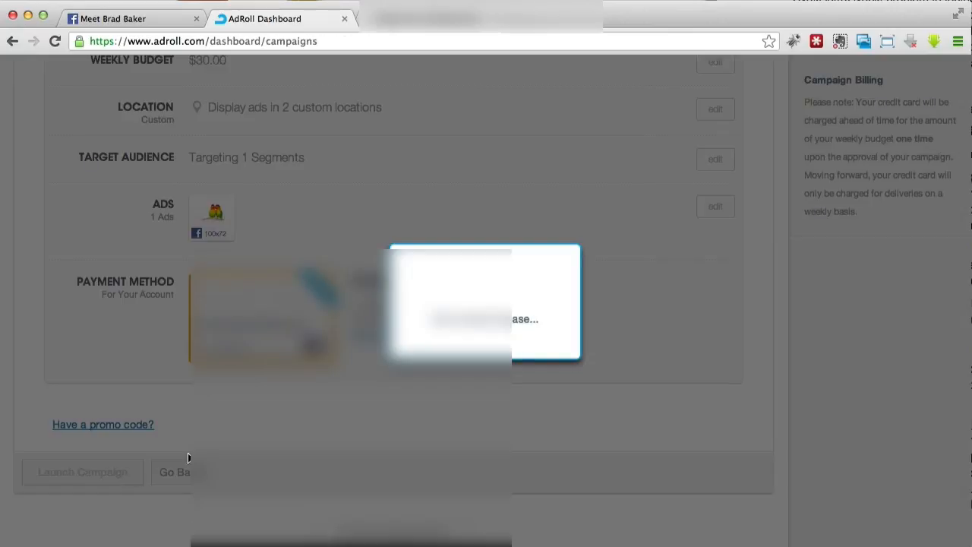